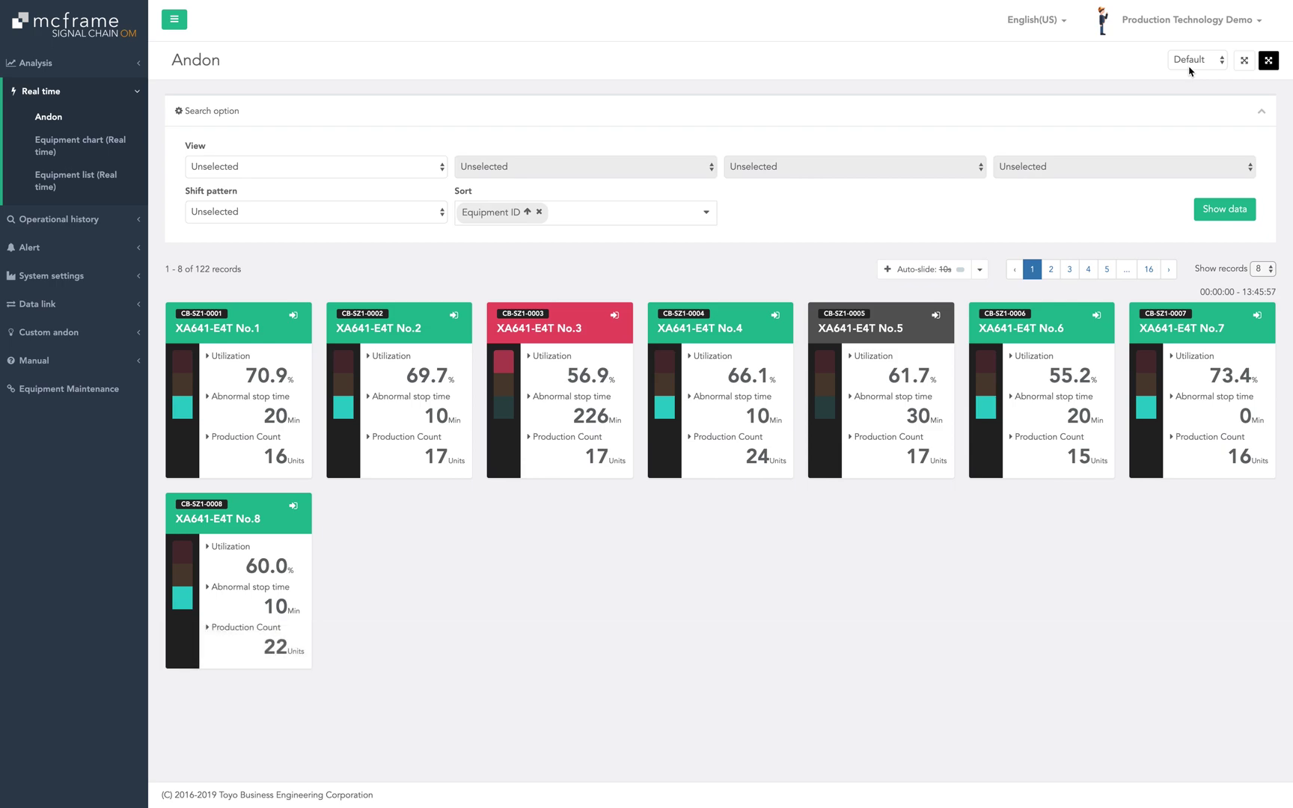
# Try the Progress and Simple themes on the Andon cards, then settle on Advanced.
pyautogui.click(1189, 66)
pyautogui.click(1189, 72)
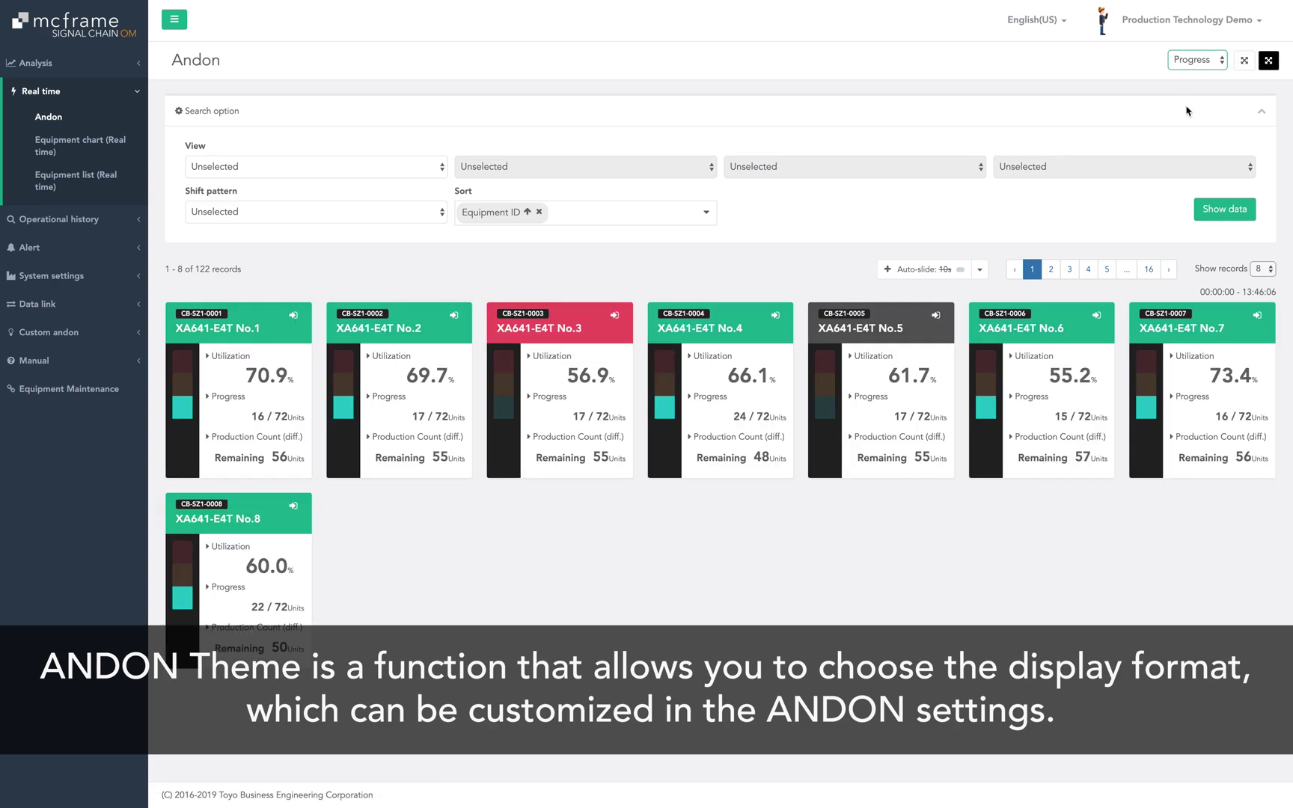
pyautogui.click(1197, 62)
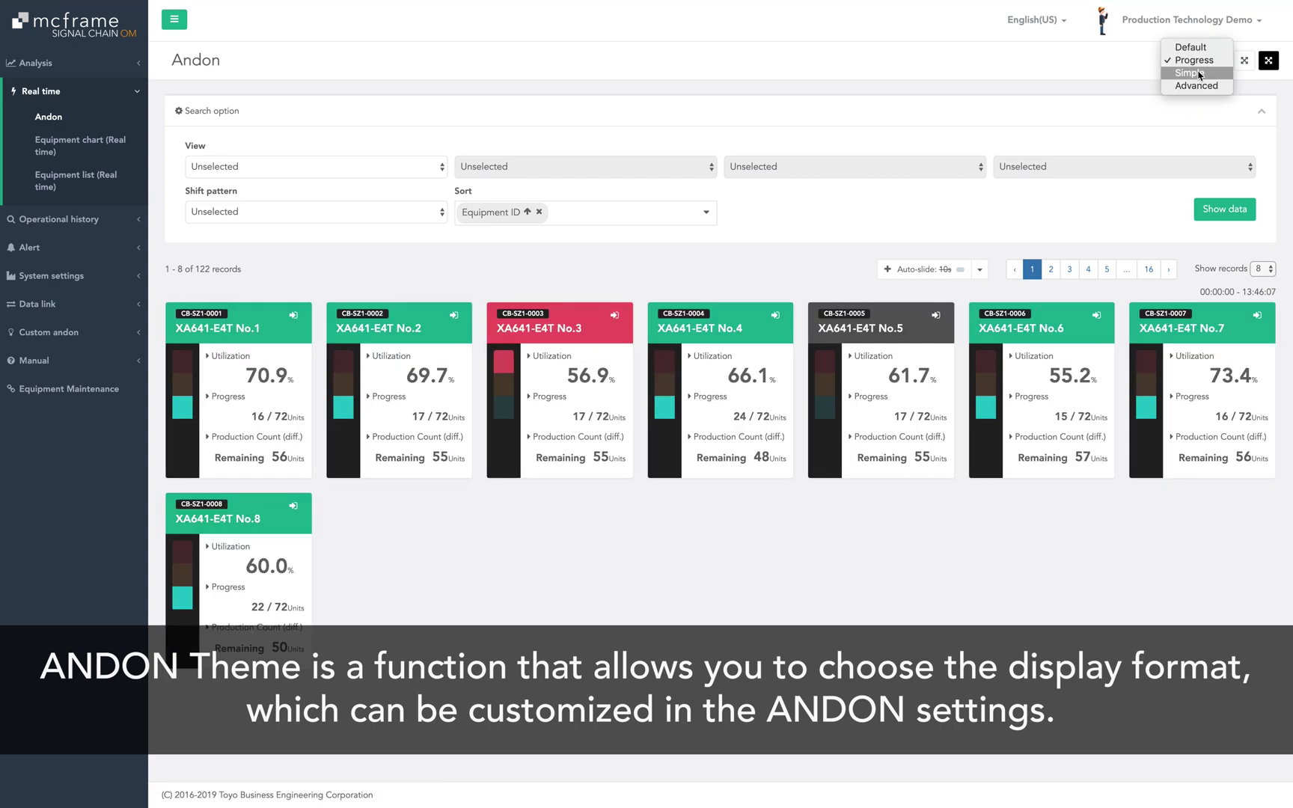
pyautogui.click(1198, 73)
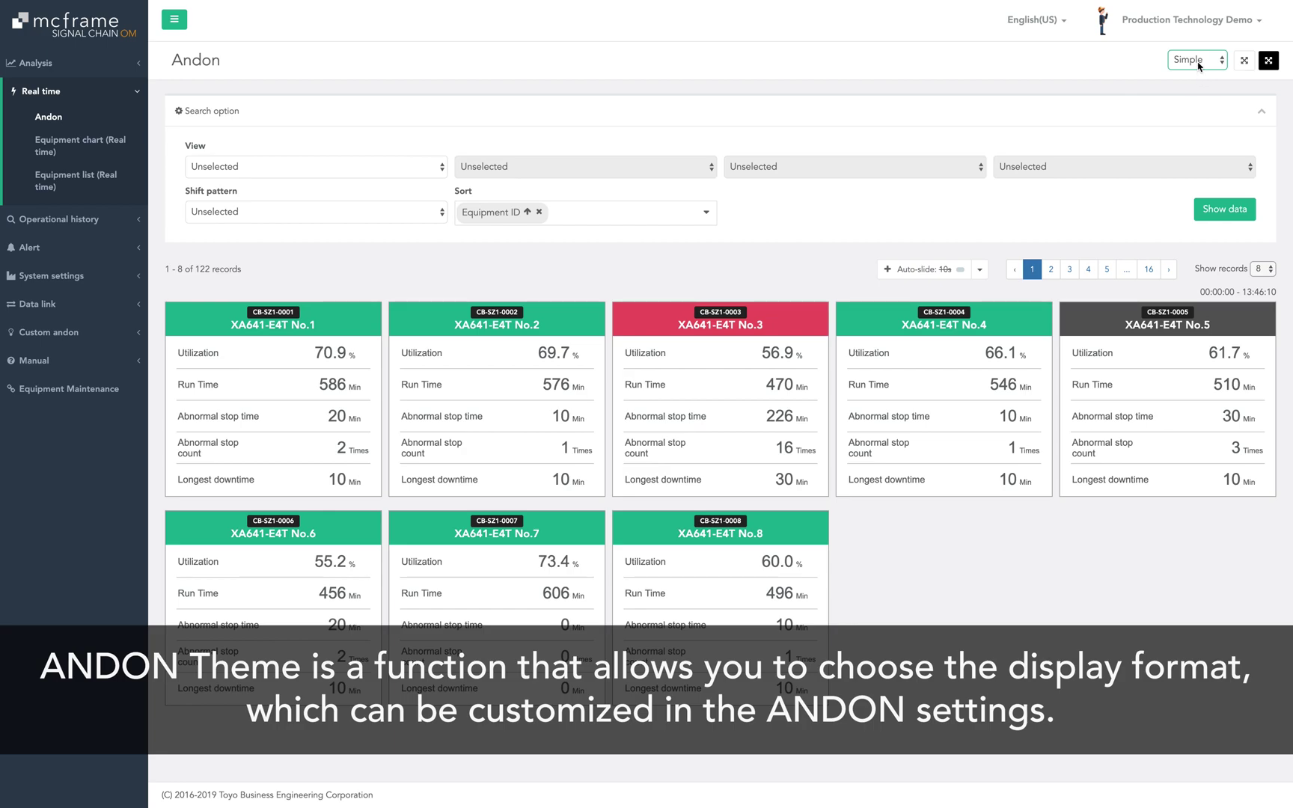
pyautogui.click(1197, 61)
pyautogui.click(1199, 72)
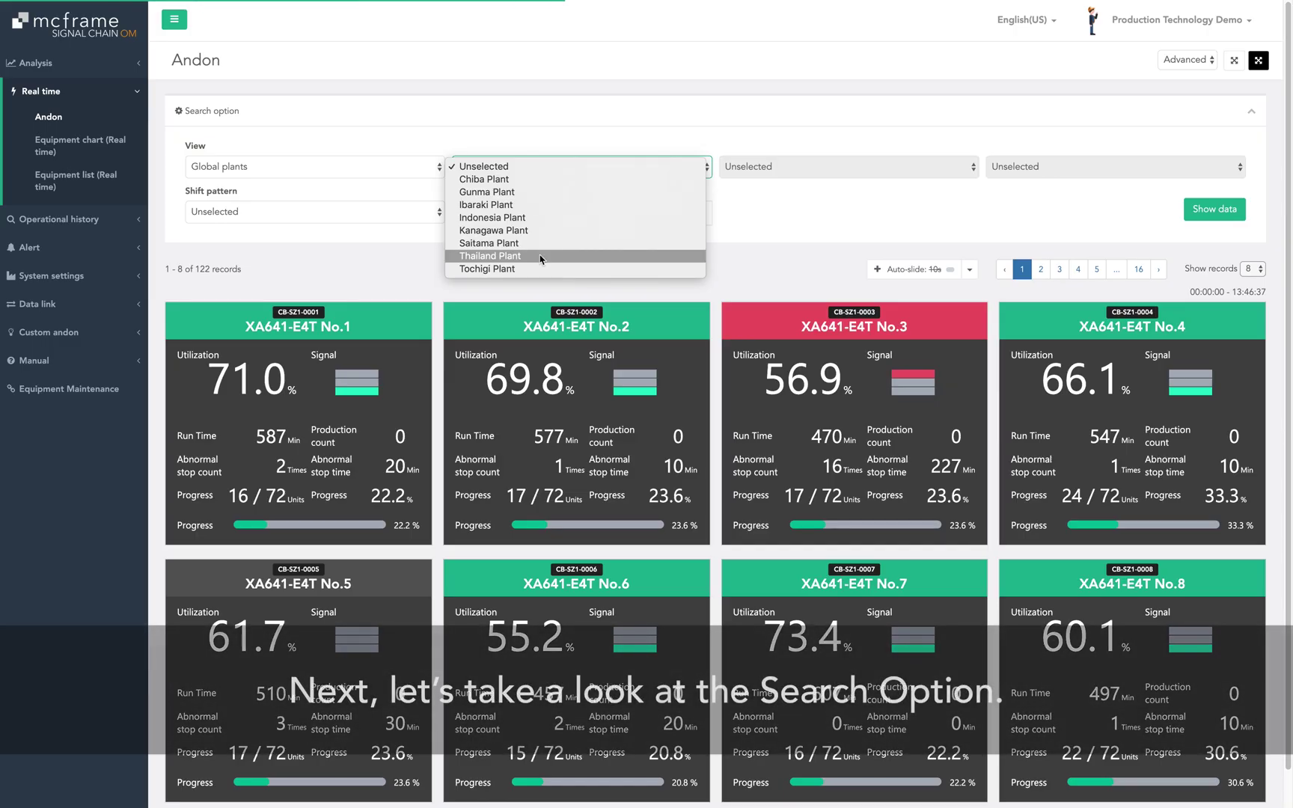
# Load the Thailand Plant equipment cards, then switch to the Chiba Plant cards.
pyautogui.click(539, 256)
pyautogui.click(1221, 210)
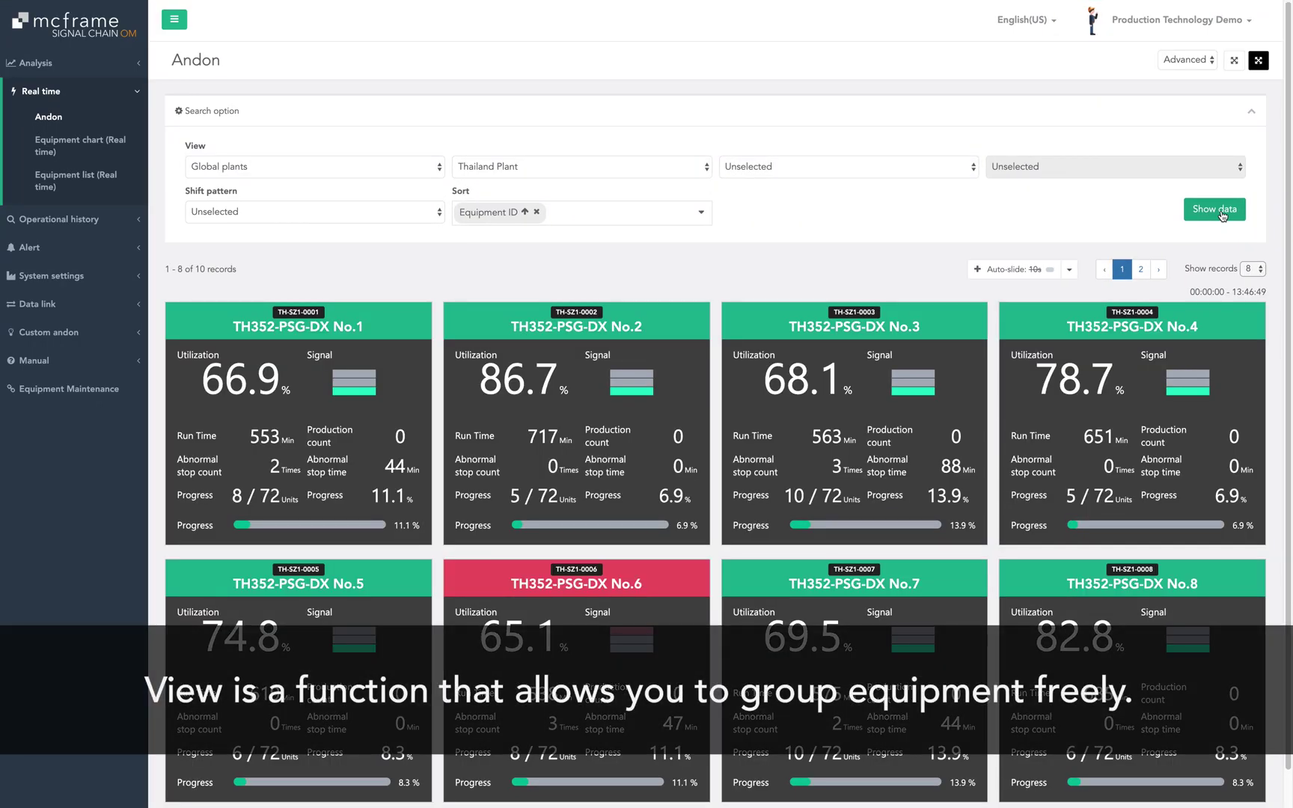
pyautogui.click(479, 168)
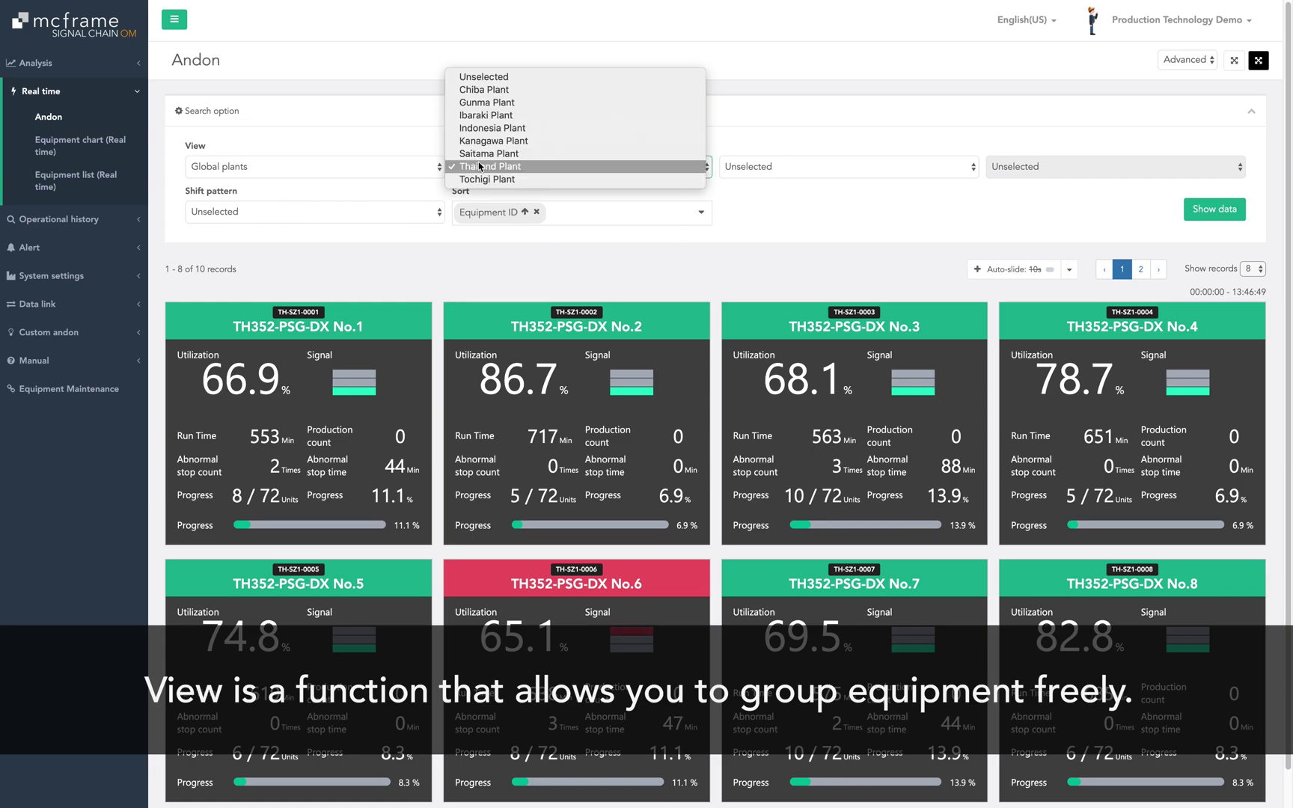
pyautogui.click(484, 90)
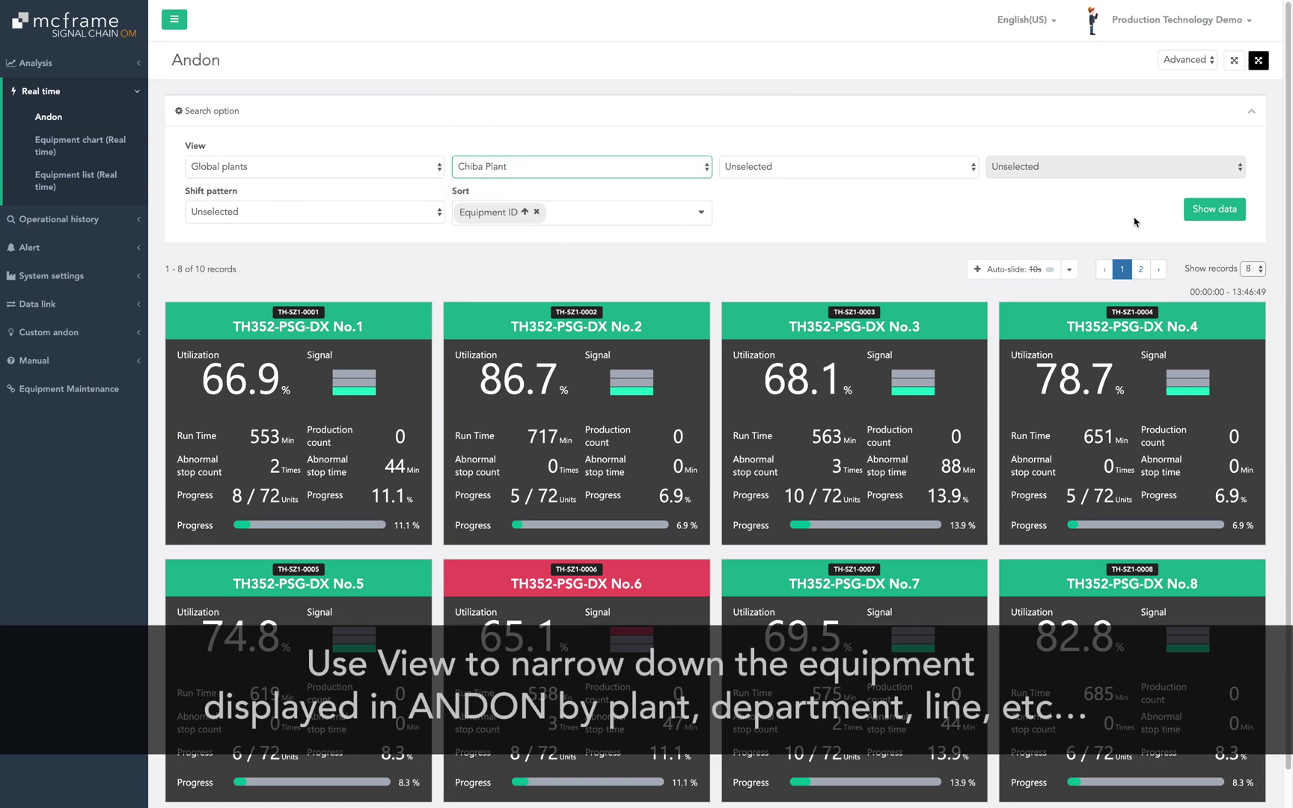
pyautogui.click(1213, 210)
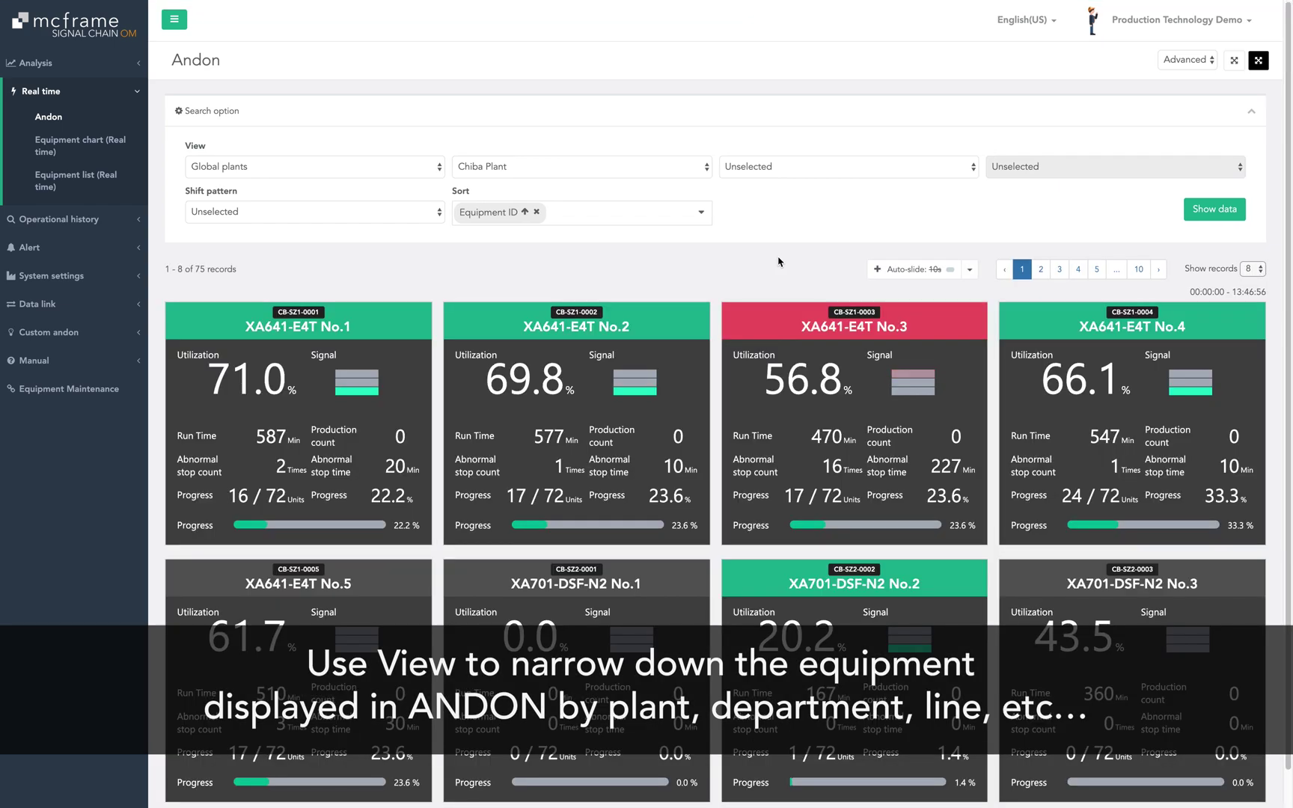
# Filter the Chiba Plant cards to the Chiba 3-shift system's current shift.
pyautogui.click(280, 212)
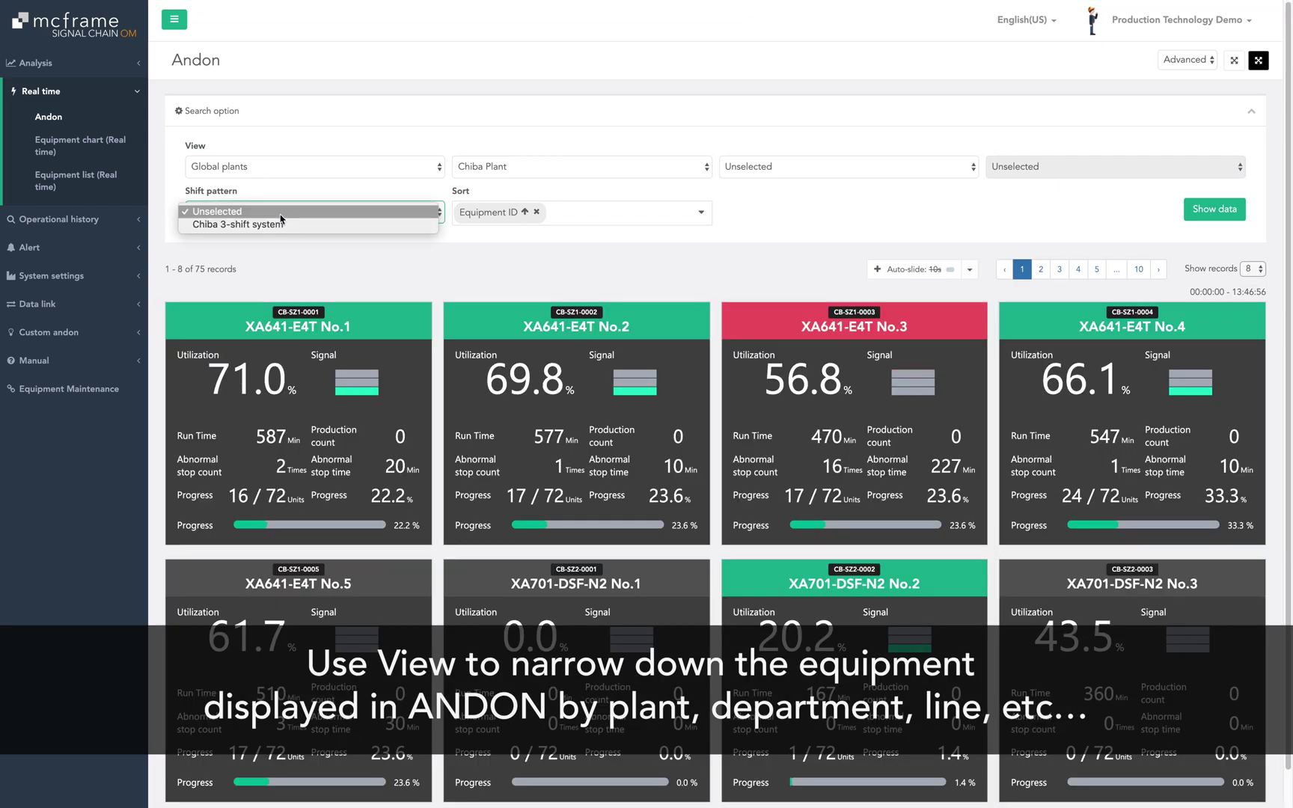
pyautogui.click(280, 225)
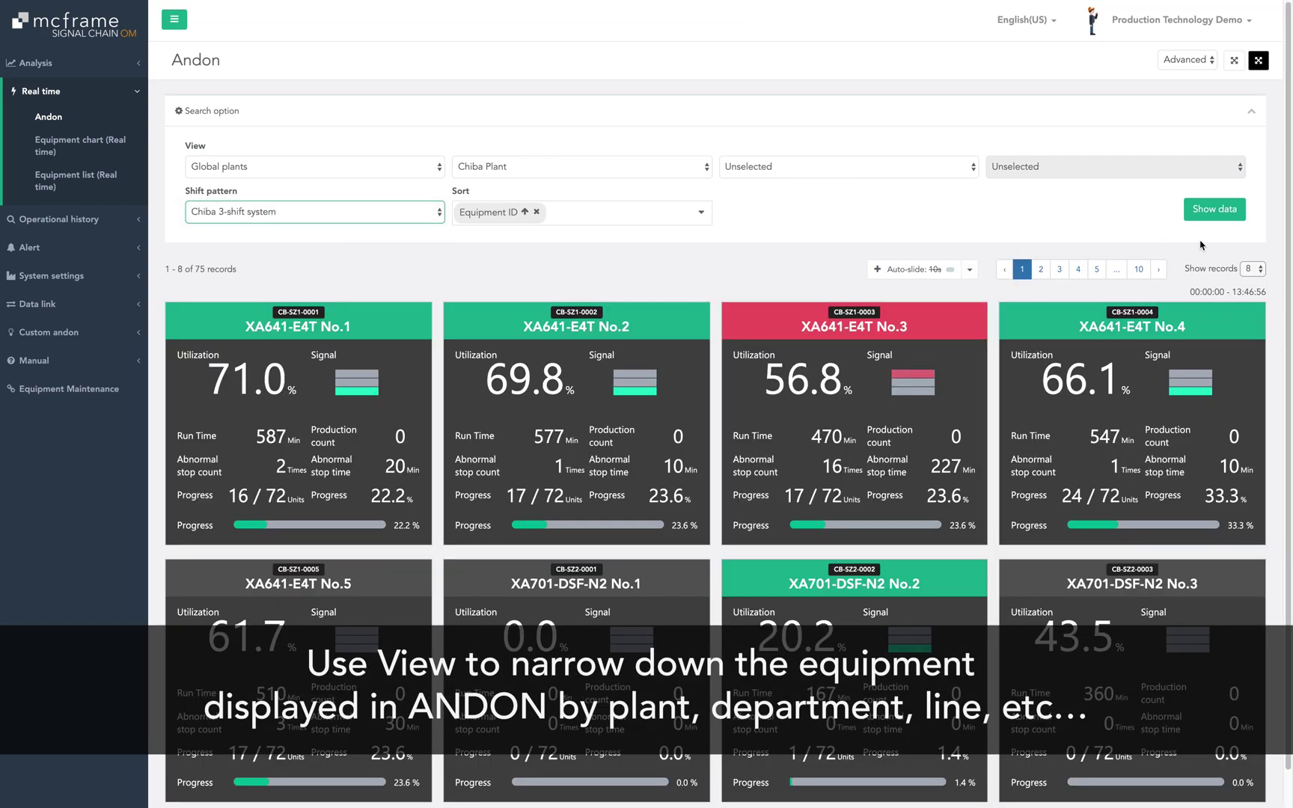
pyautogui.click(1209, 217)
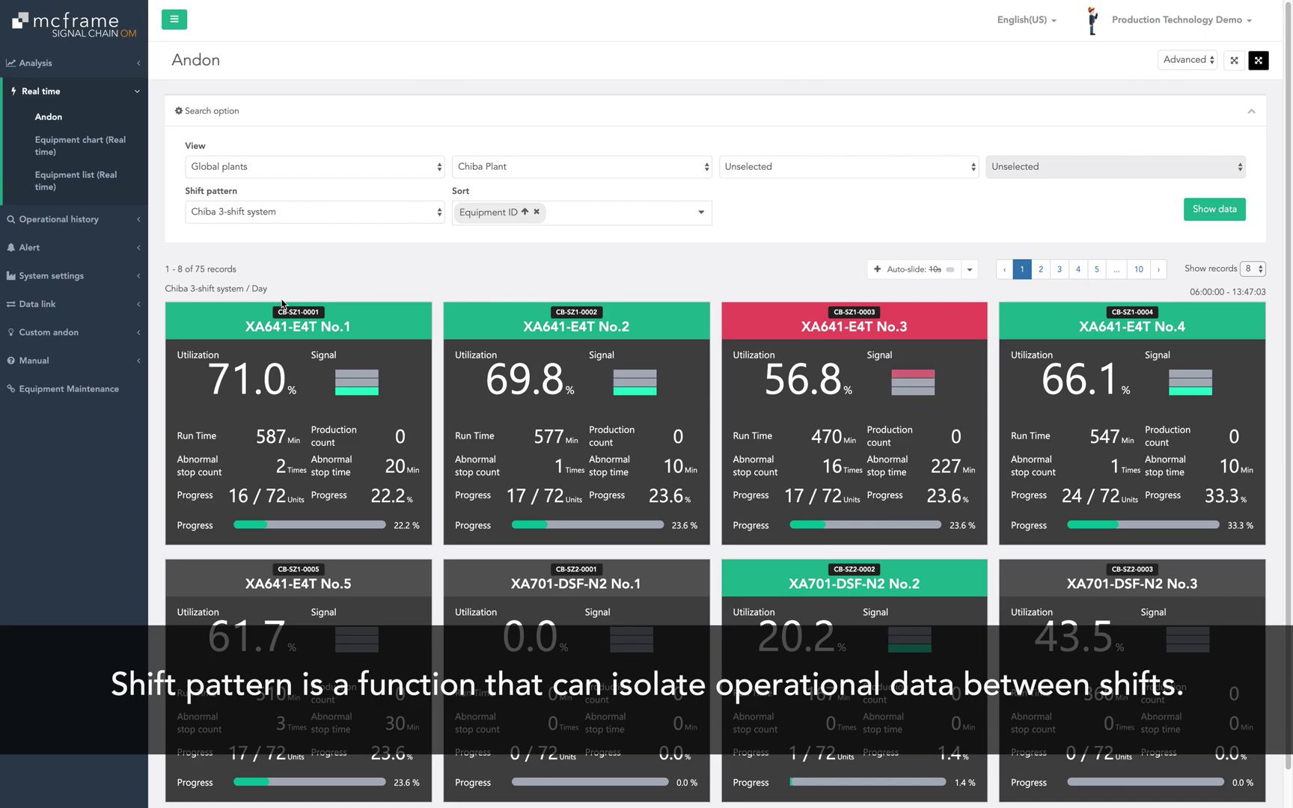
# Set shift pattern to Unselected and reload cards by Equipment ID, descending then ascending.
pyautogui.click(425, 213)
pyautogui.click(224, 193)
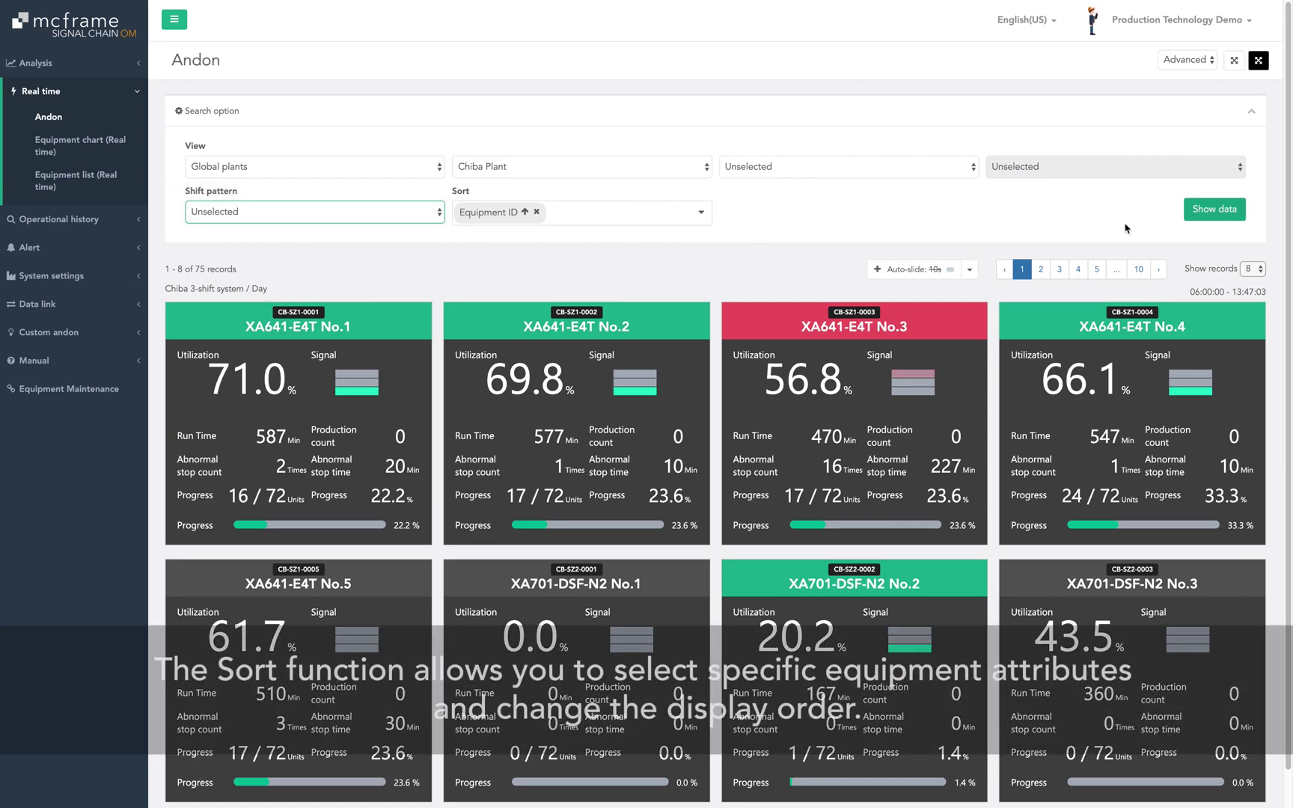
pyautogui.click(524, 213)
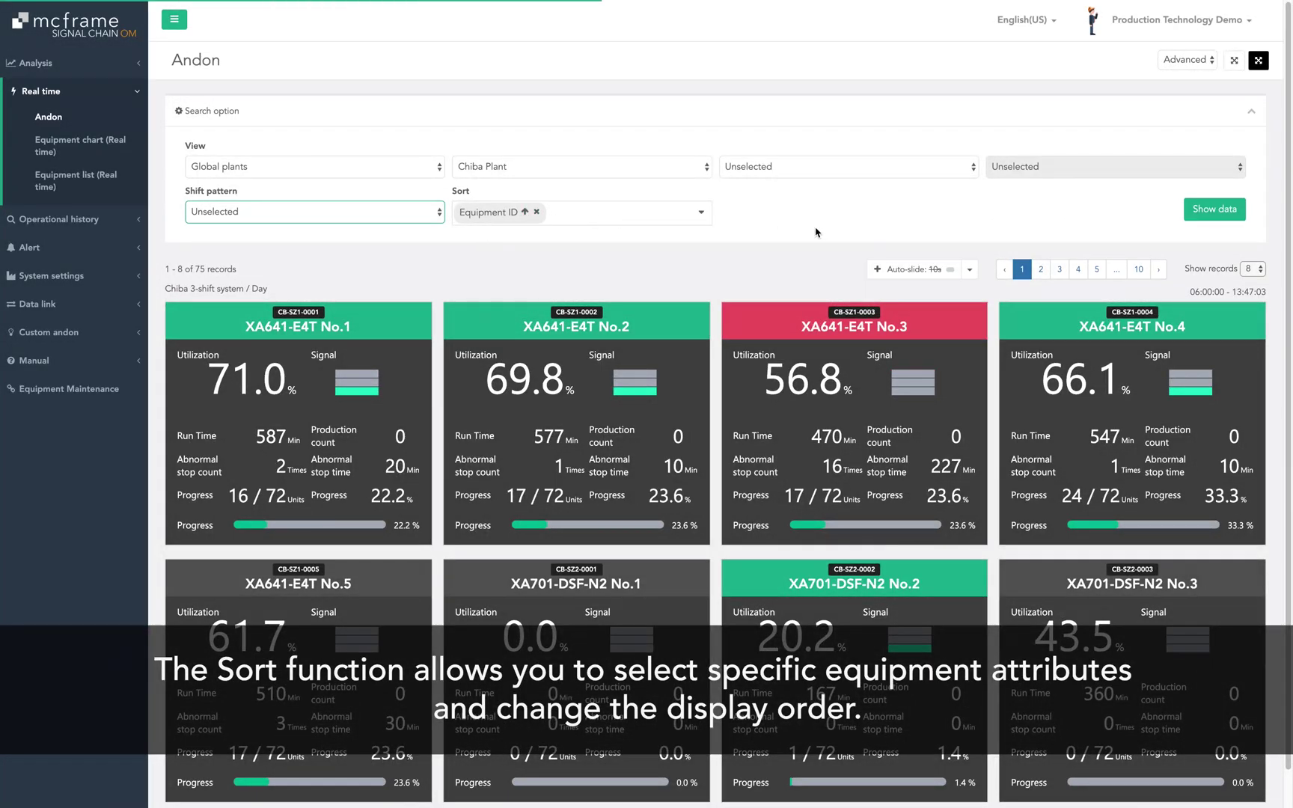
pyautogui.click(1199, 213)
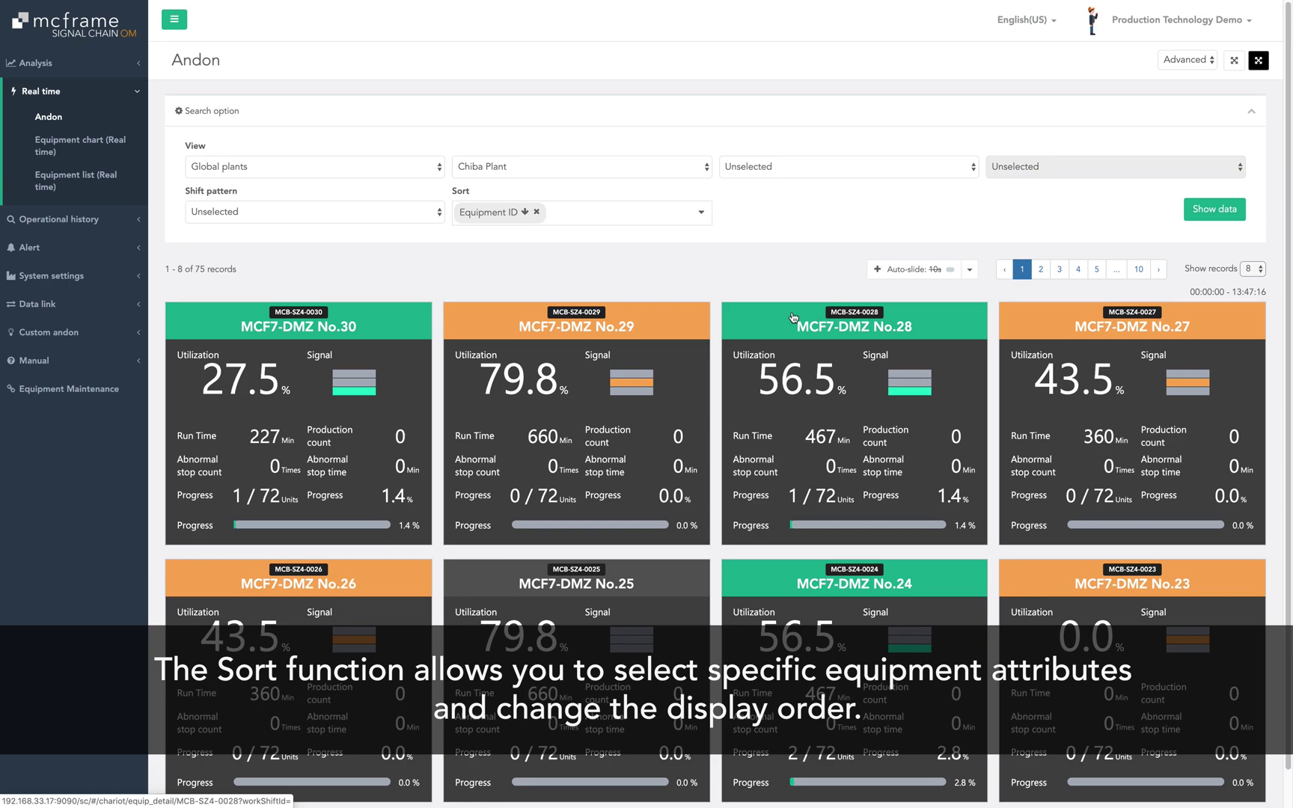
pyautogui.click(524, 212)
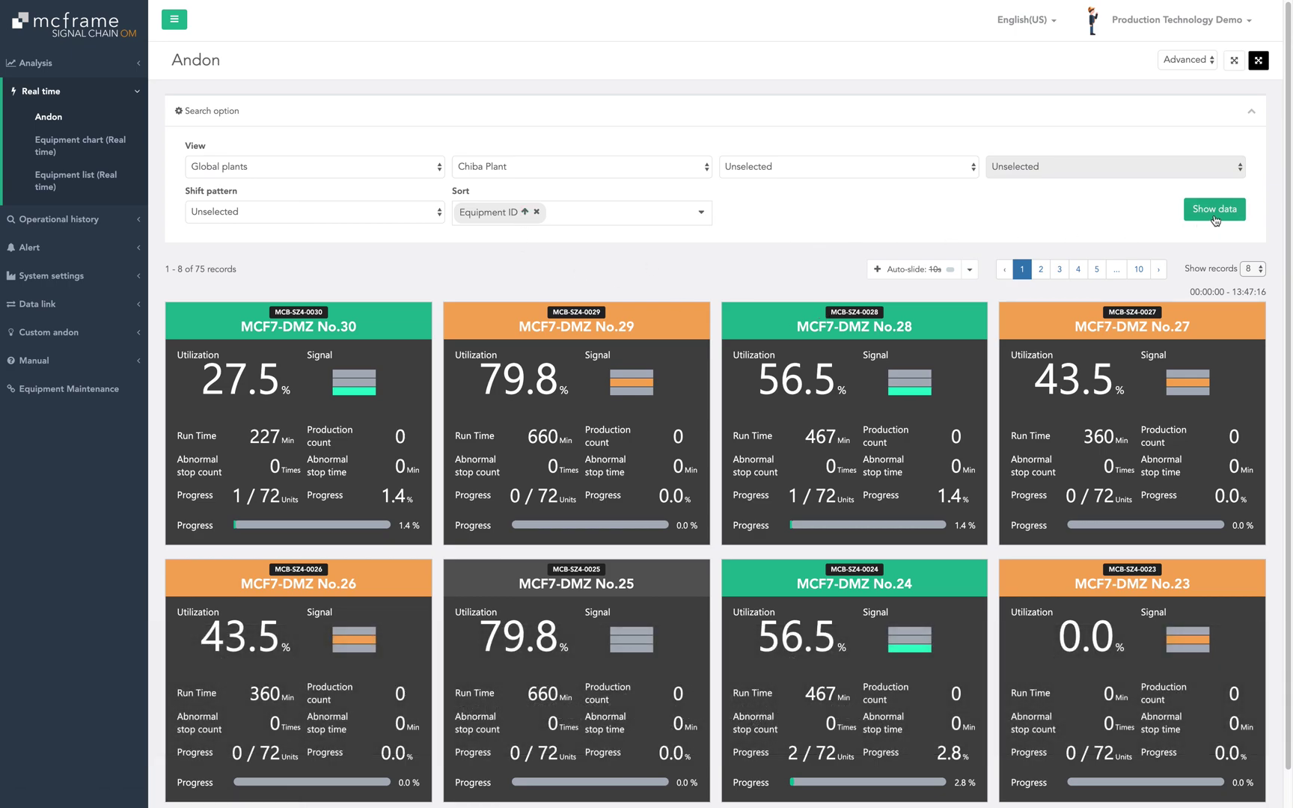
pyautogui.click(1213, 214)
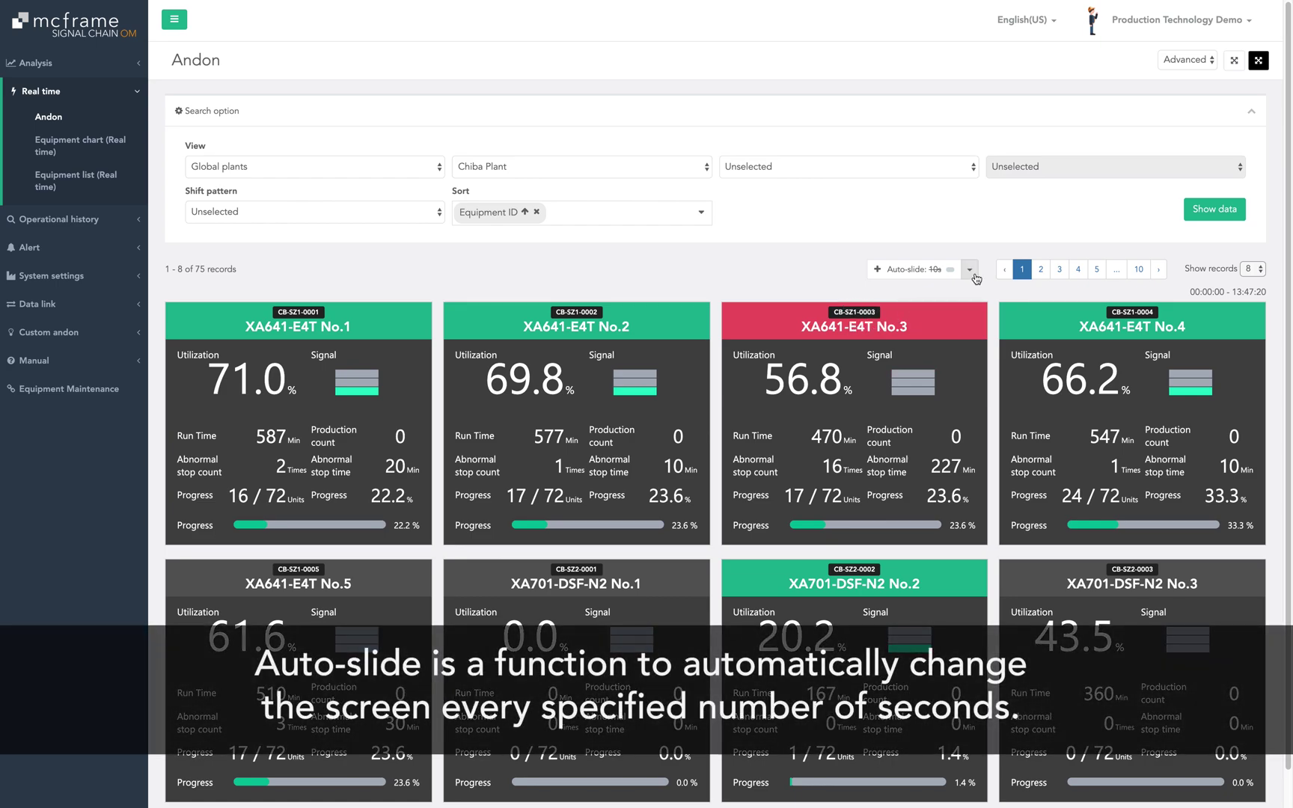
pyautogui.click(971, 271)
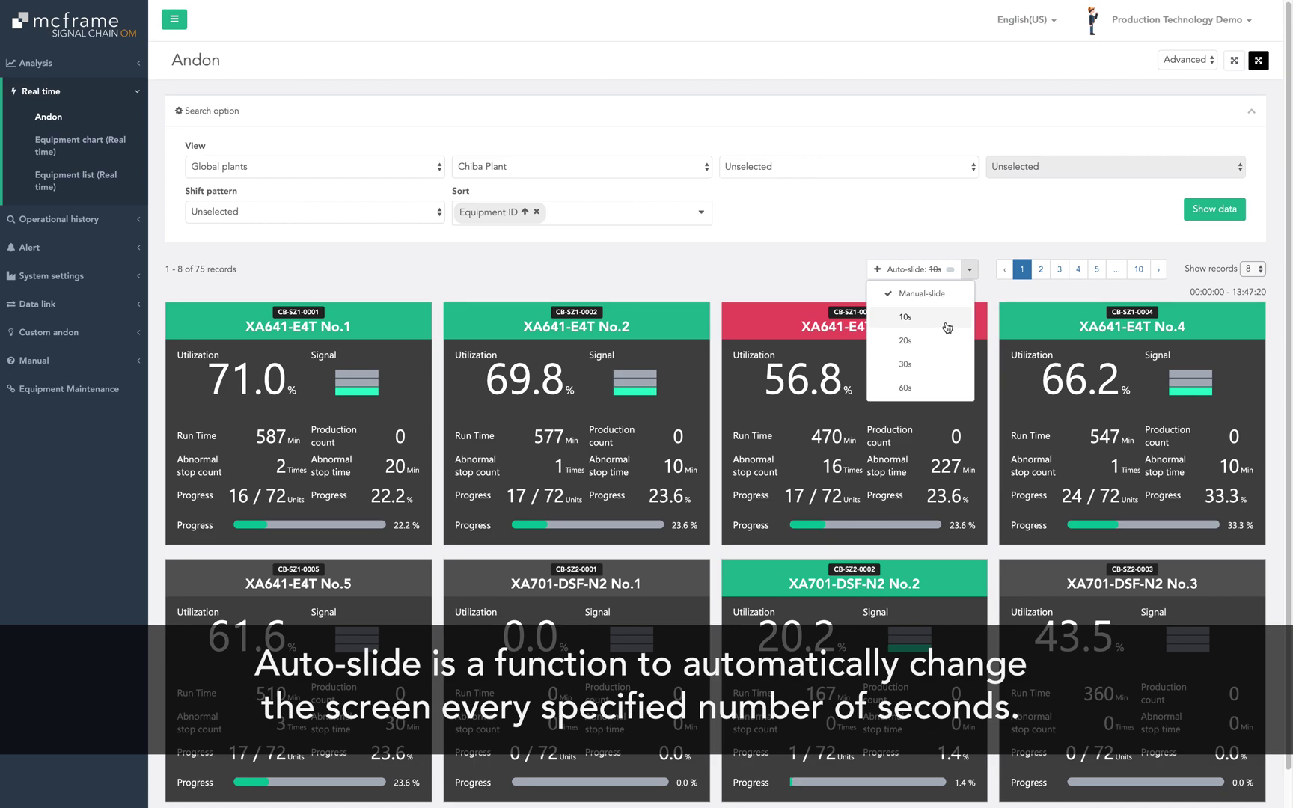
pyautogui.click(915, 320)
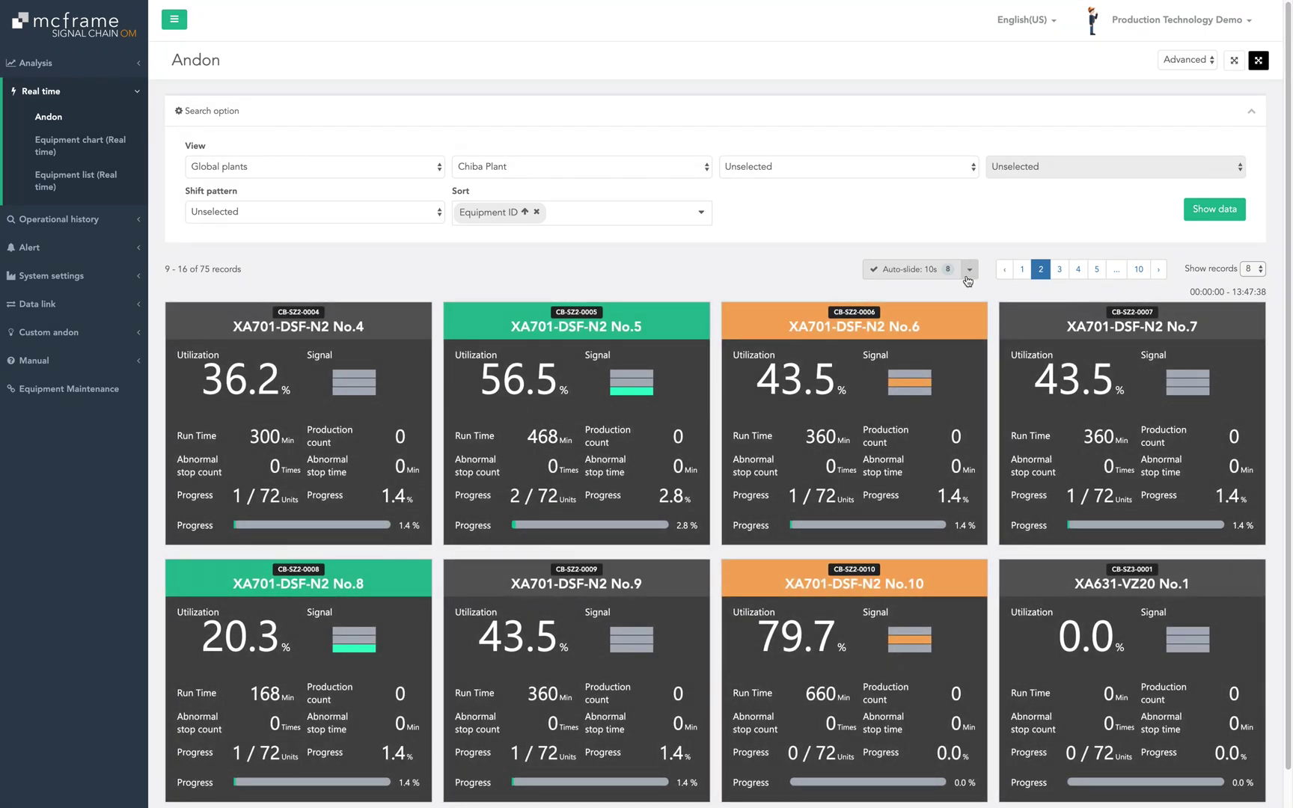
pyautogui.click(969, 269)
pyautogui.click(961, 285)
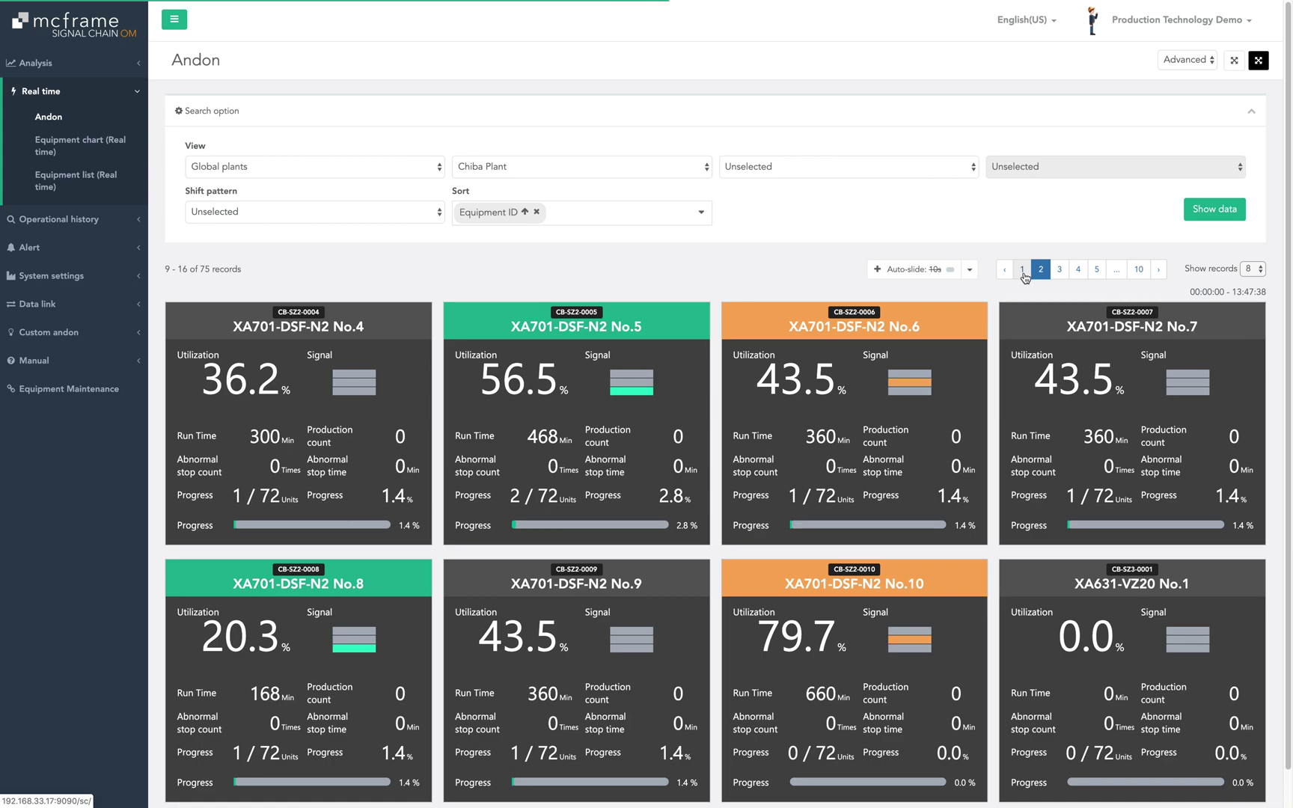
pyautogui.click(1022, 270)
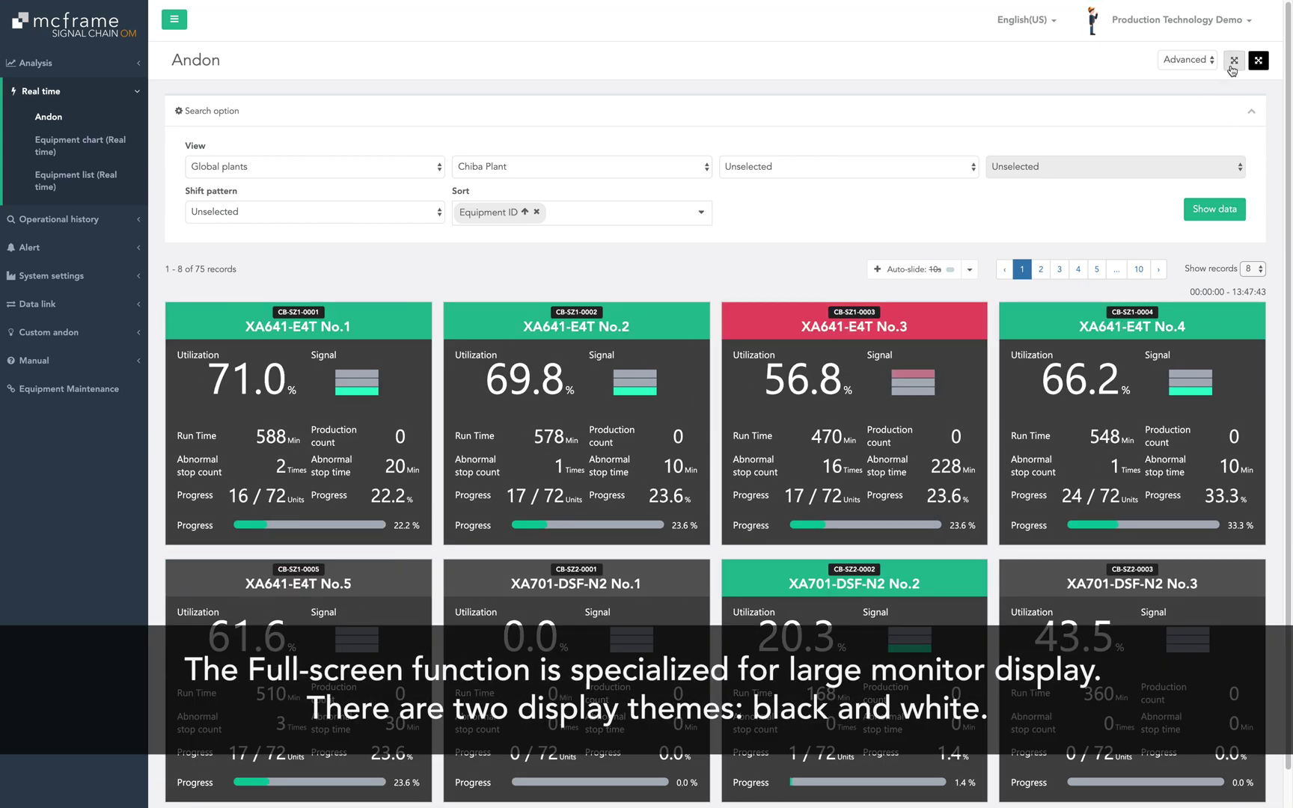
pyautogui.click(1233, 62)
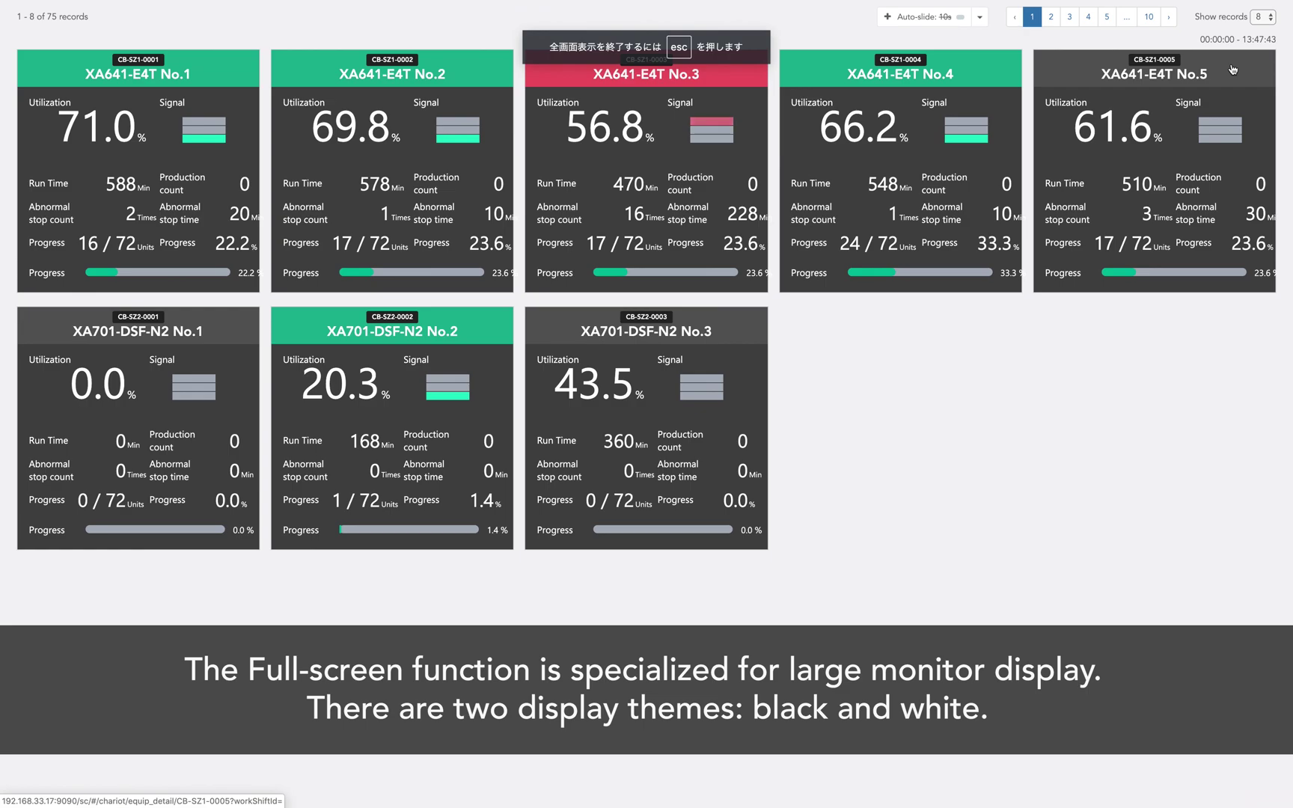
pyautogui.press('Escape')
pyautogui.click(1233, 61)
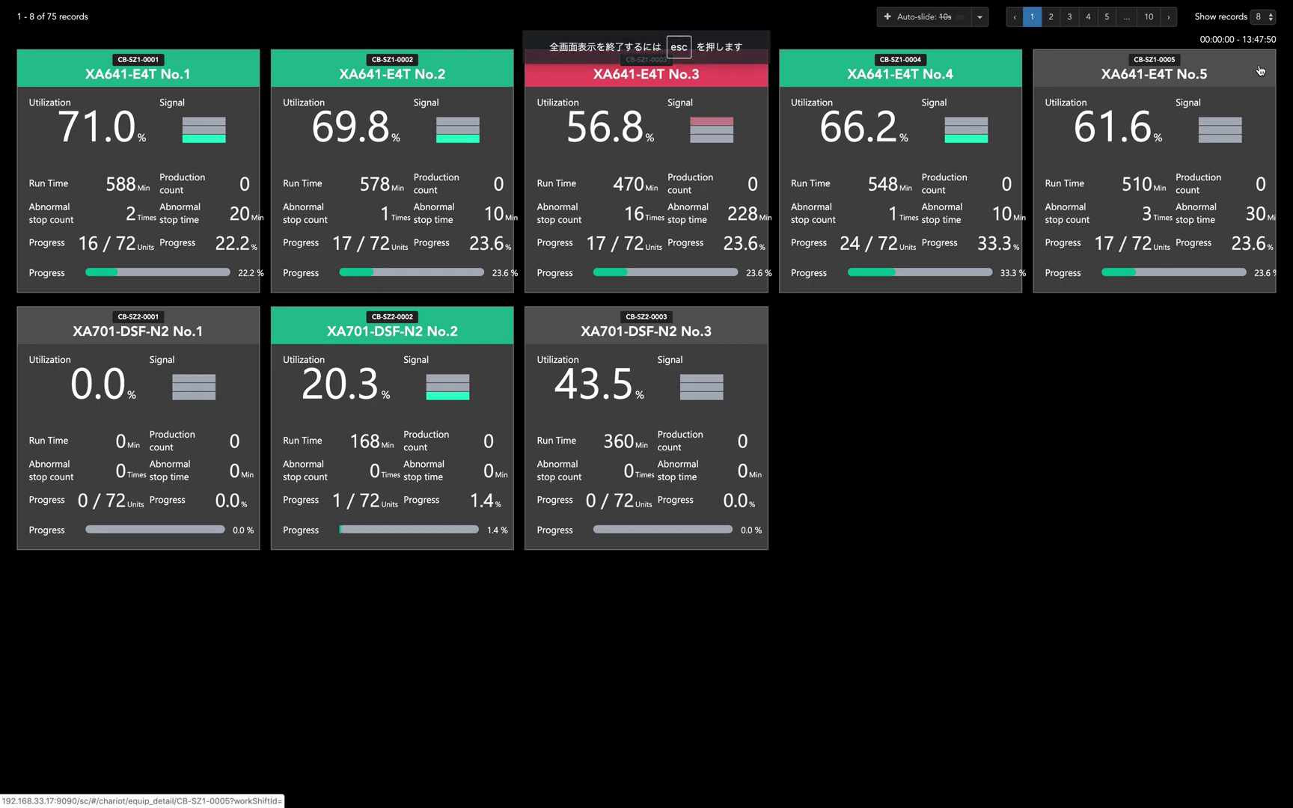
pyautogui.press('Escape')
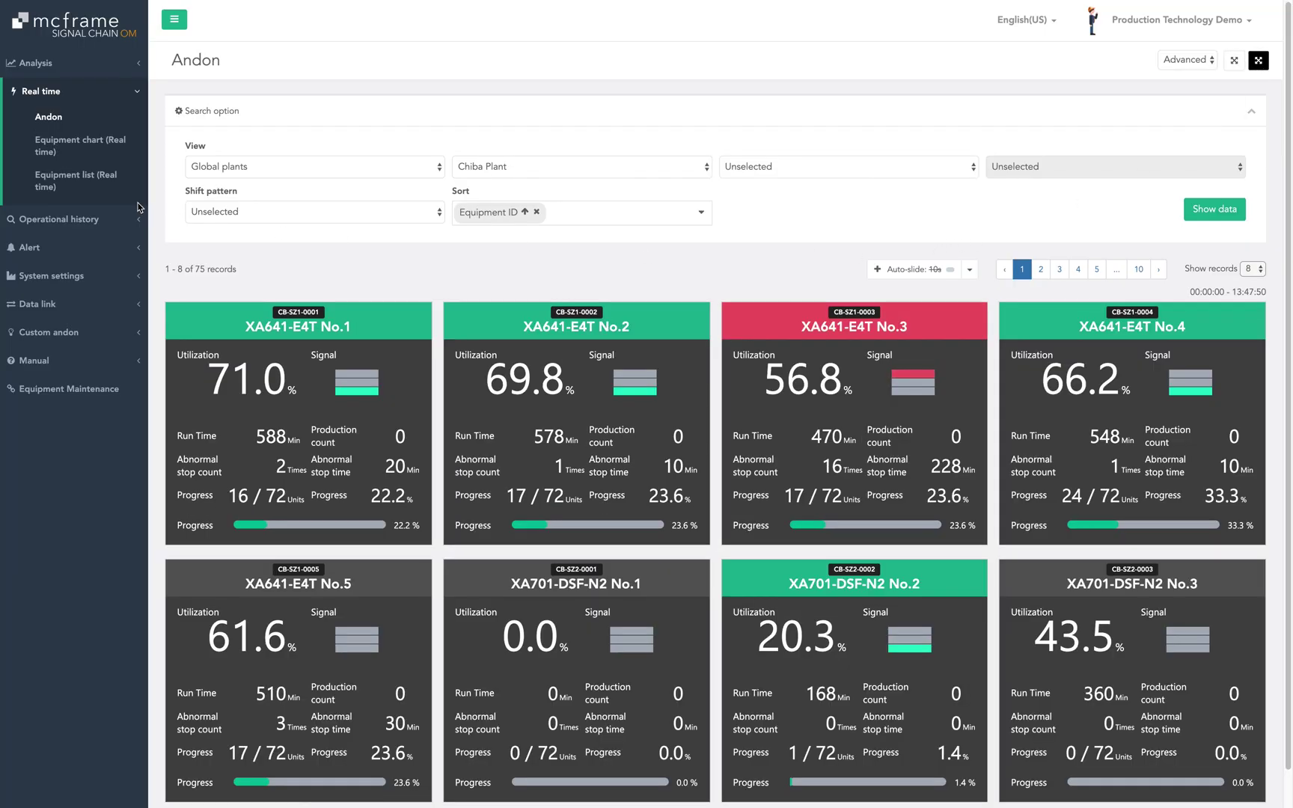
# Show Chiba Plant North Building full screen, preview Machining Section 1, then return to North Building.
pyautogui.click(82, 331)
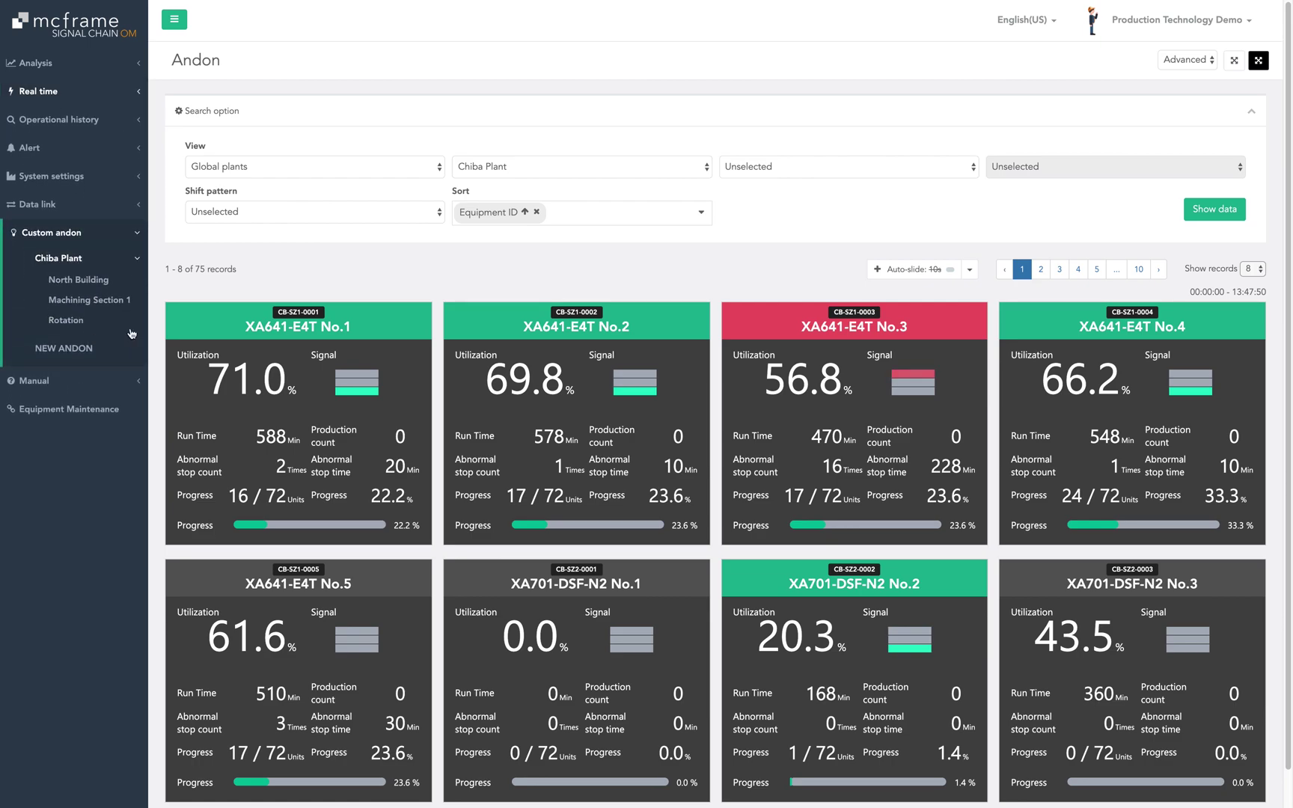
pyautogui.click(78, 280)
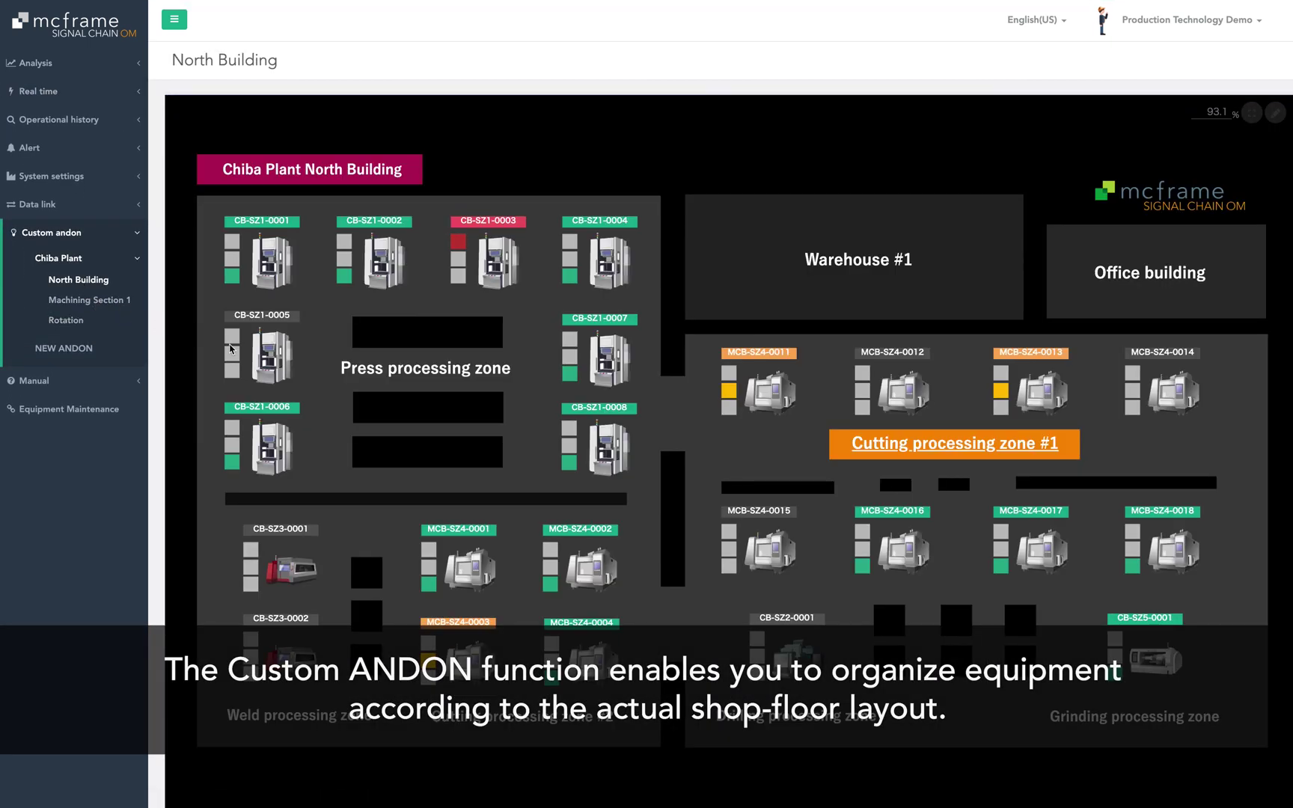
pyautogui.click(1253, 114)
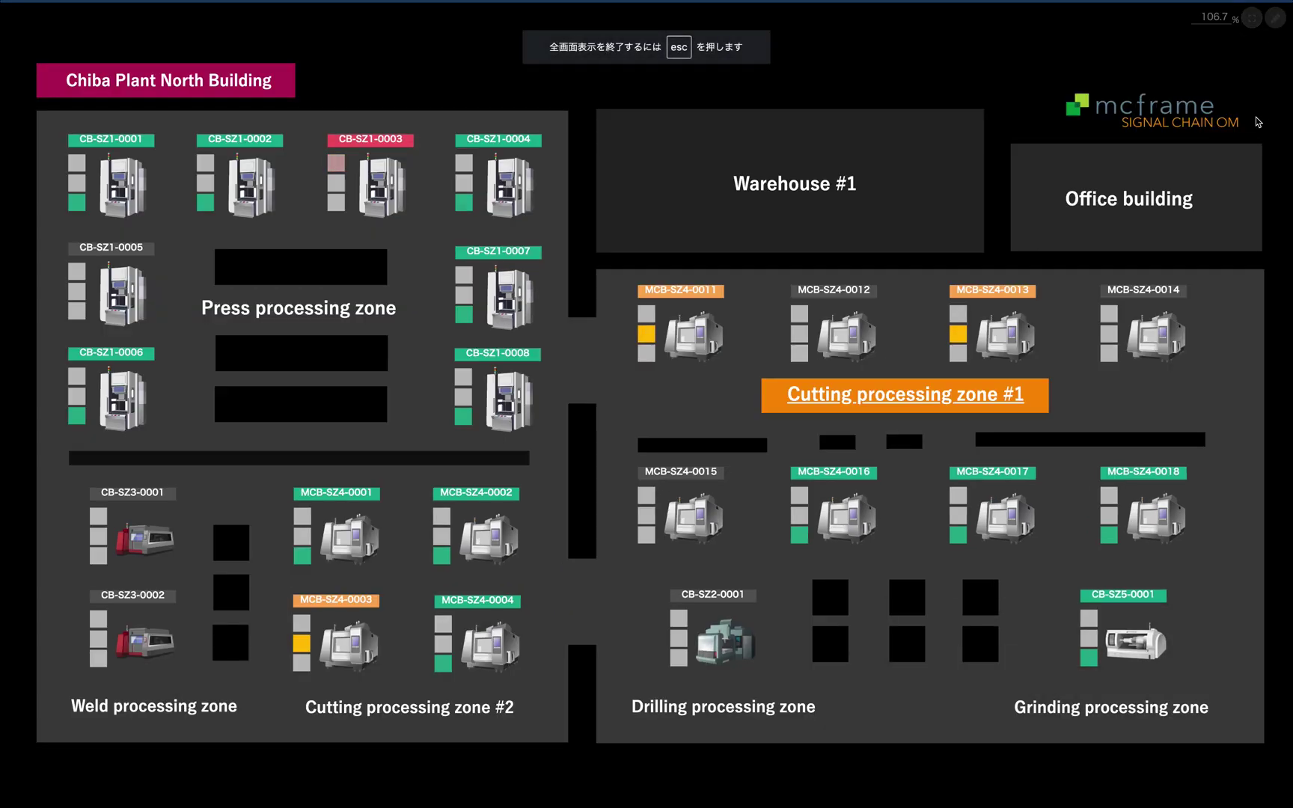
pyautogui.press('Escape')
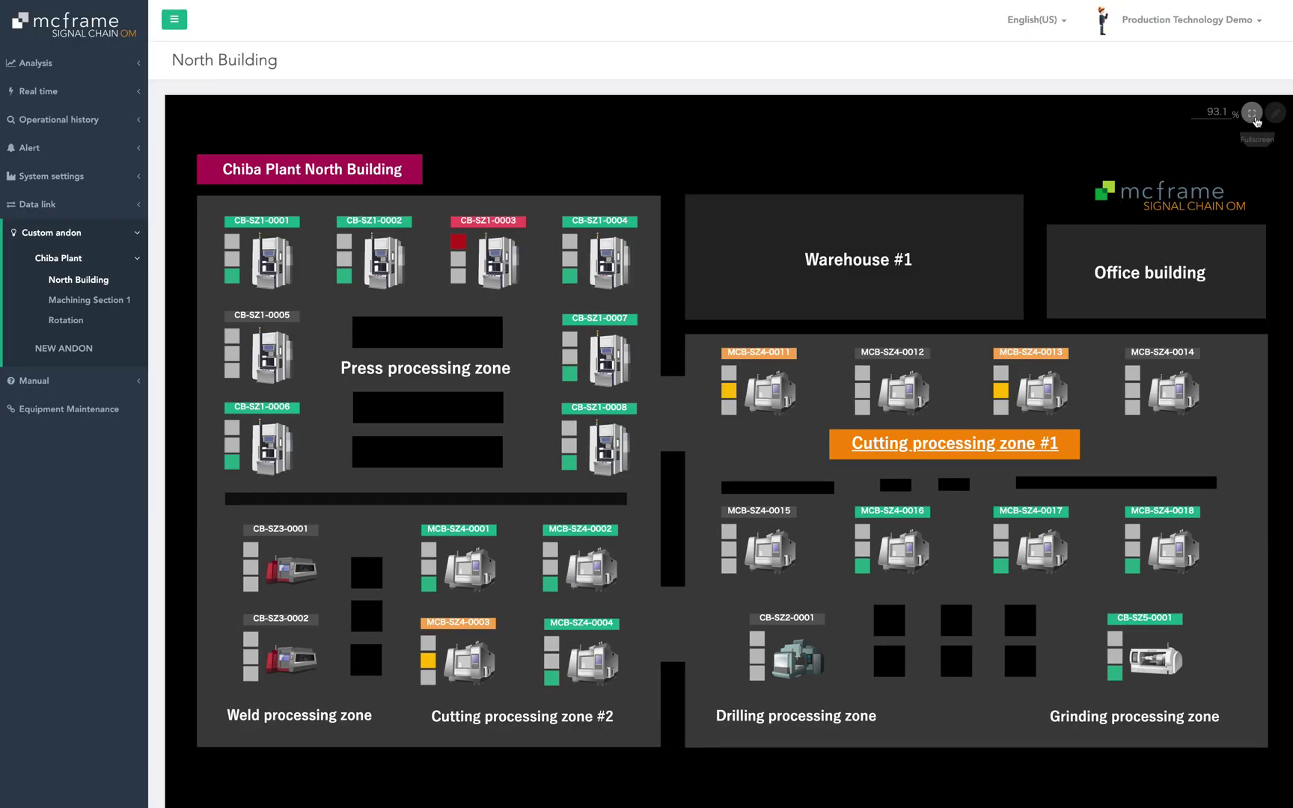
pyautogui.click(1009, 451)
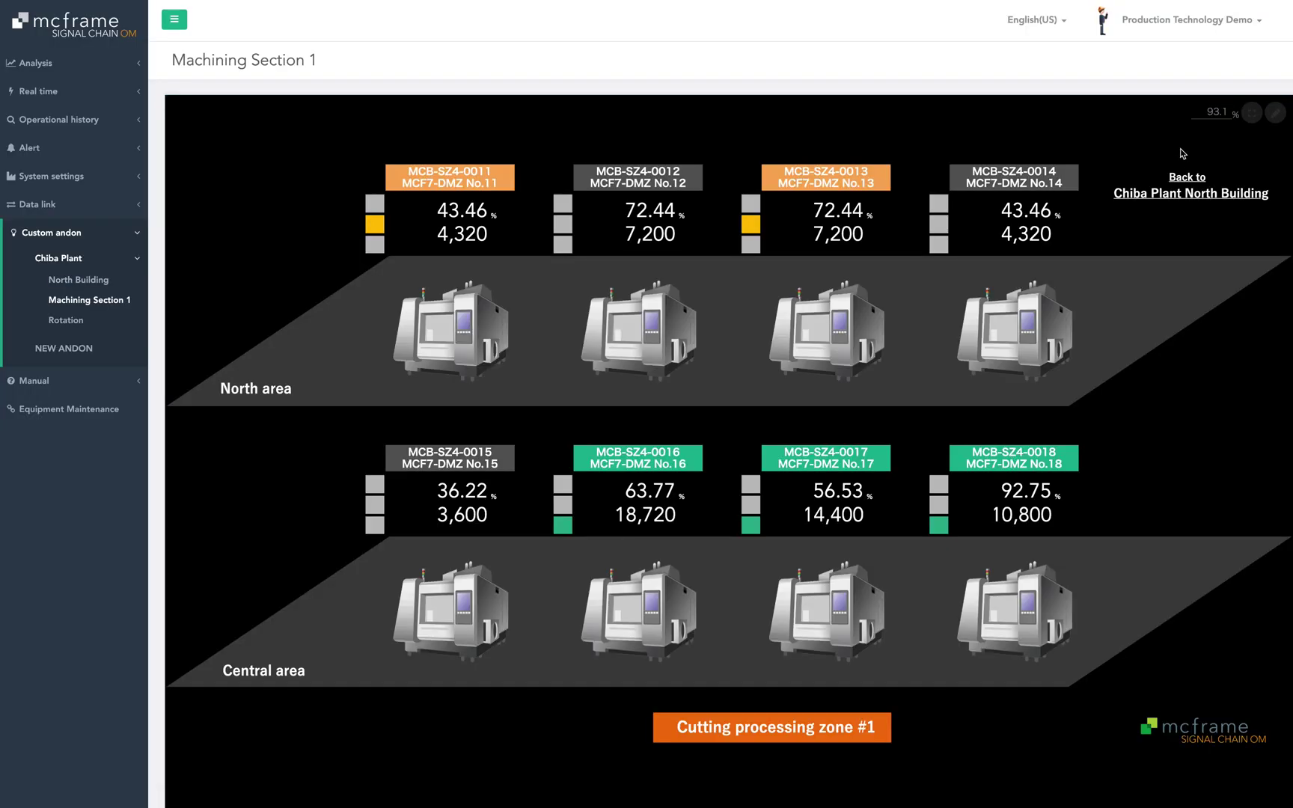
pyautogui.click(1185, 196)
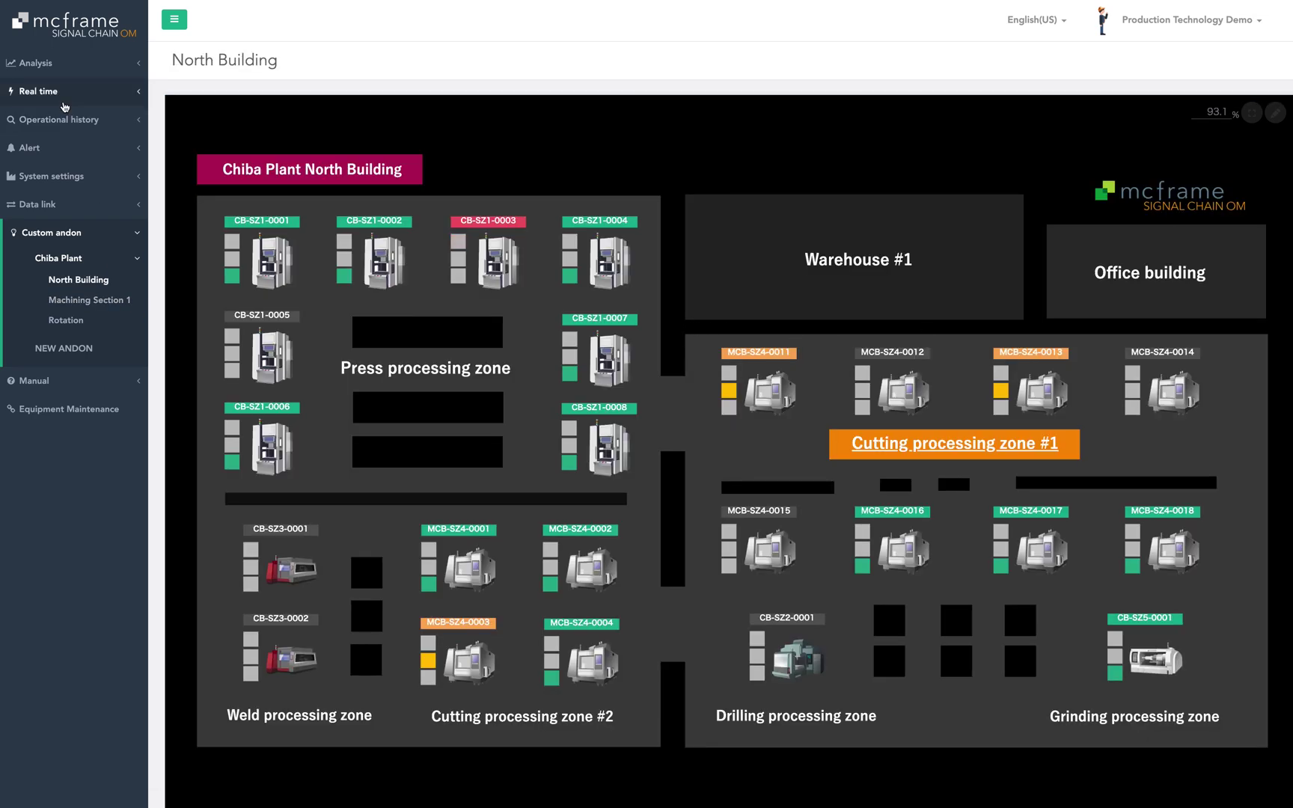
pyautogui.click(41, 91)
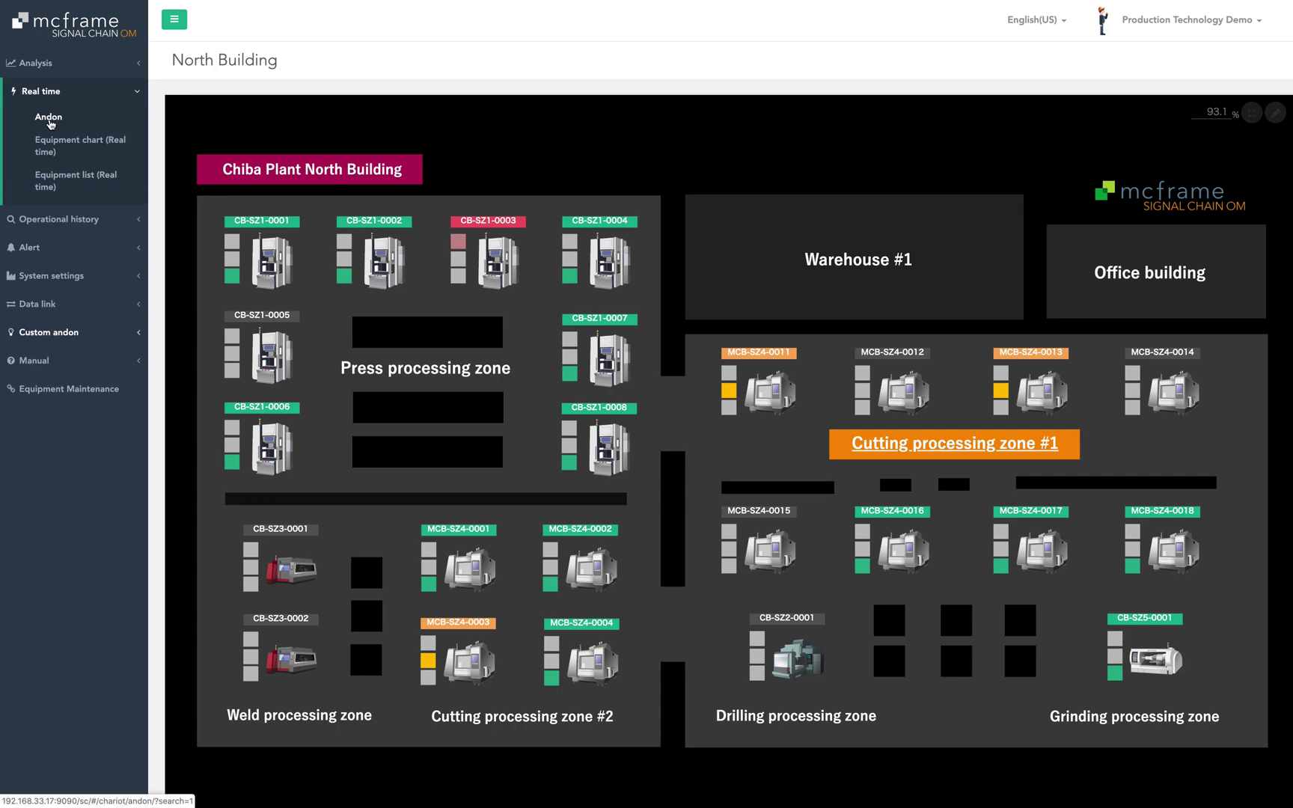
# Go from the Andon card grid to the real-time Equipment chart and scroll through the run charts.
pyautogui.click(49, 118)
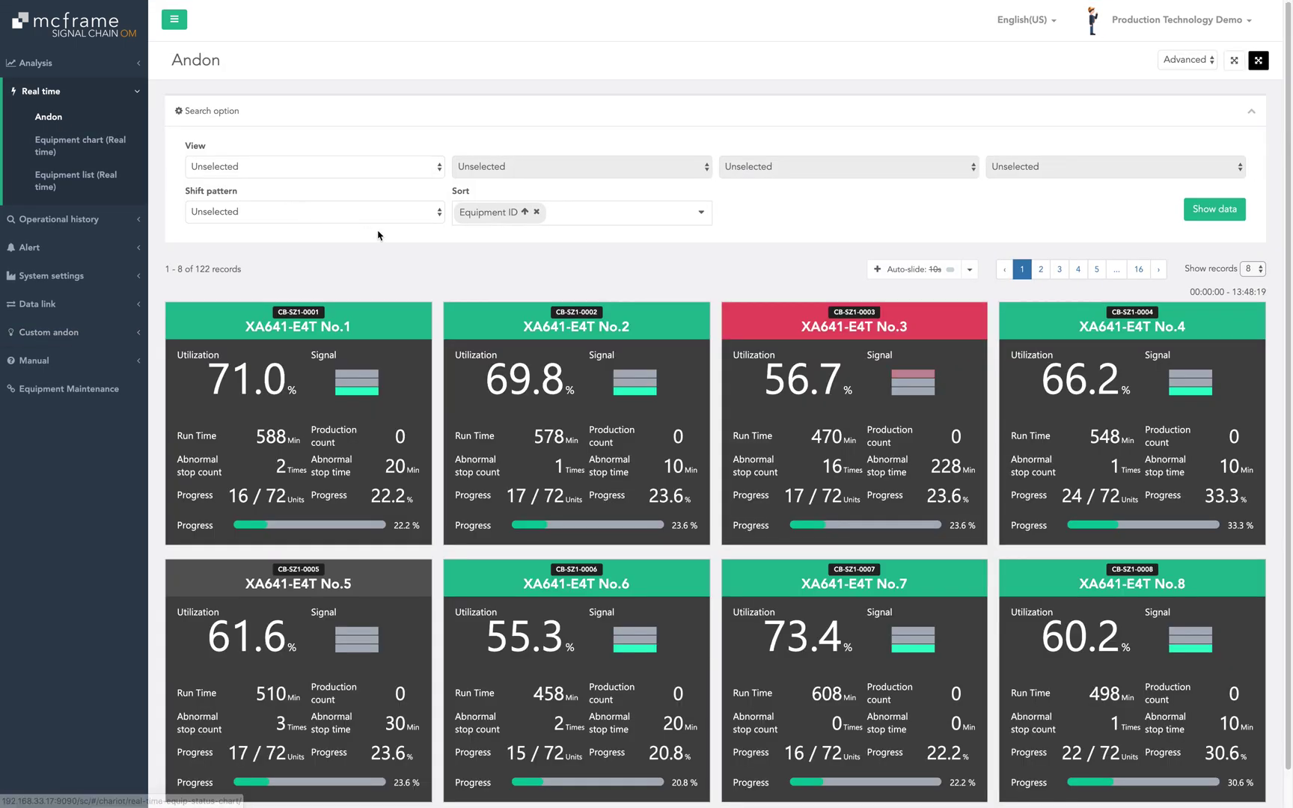
pyautogui.click(102, 142)
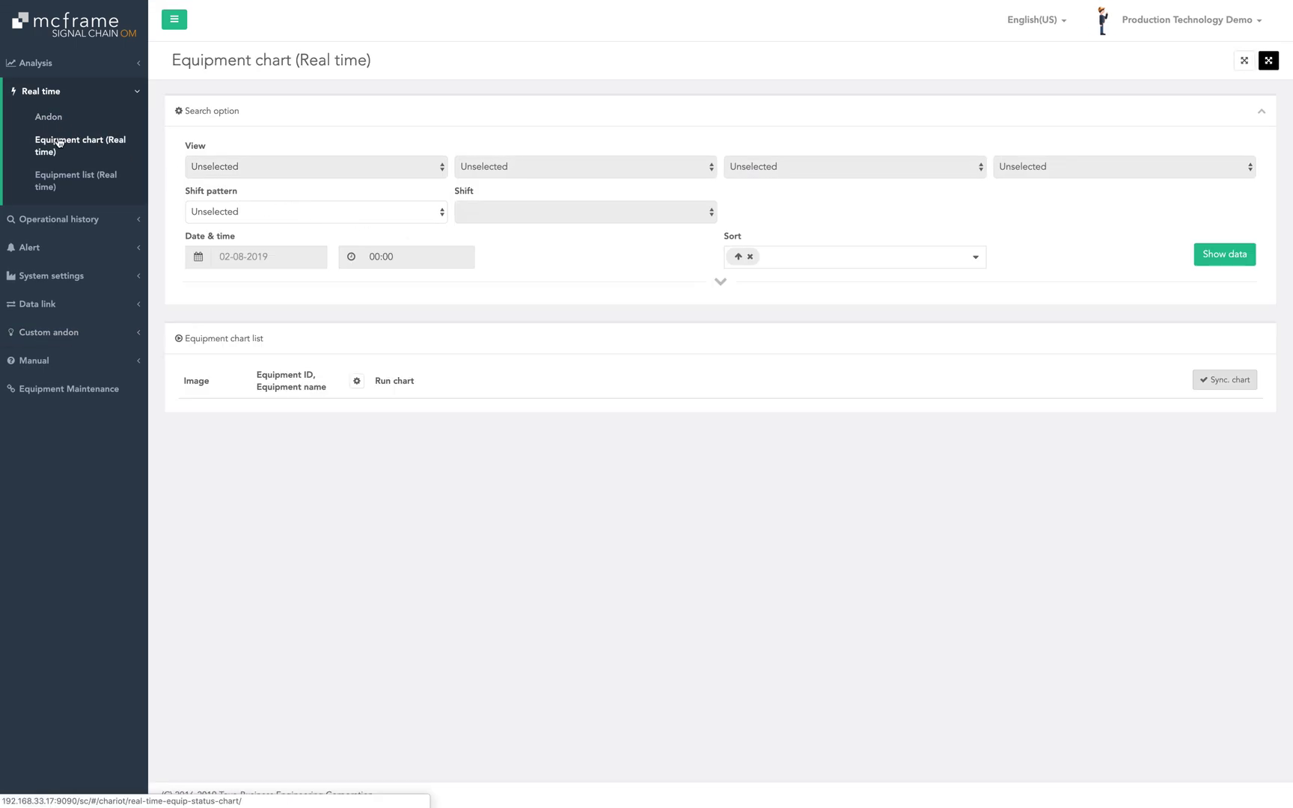
pyautogui.scroll(-3, 169, 442)
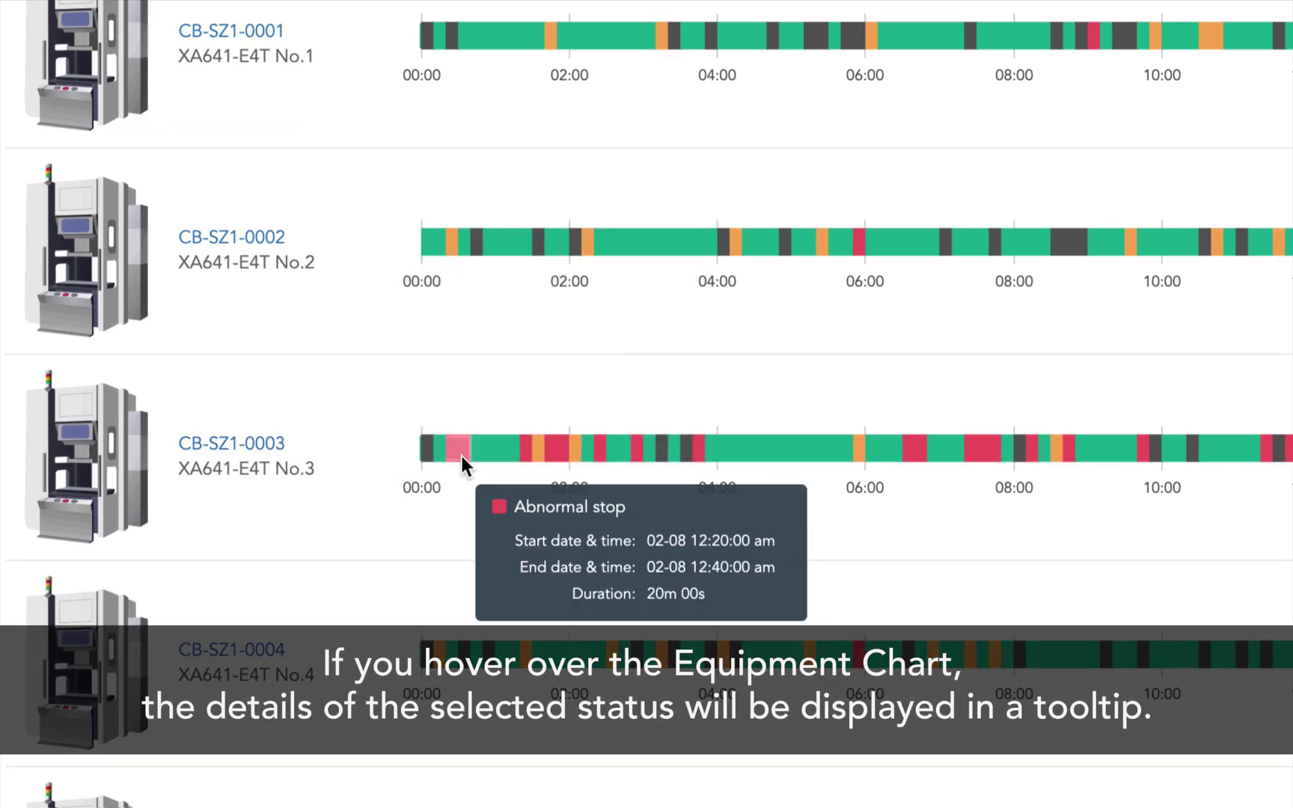
pyautogui.moveTo(526, 450)
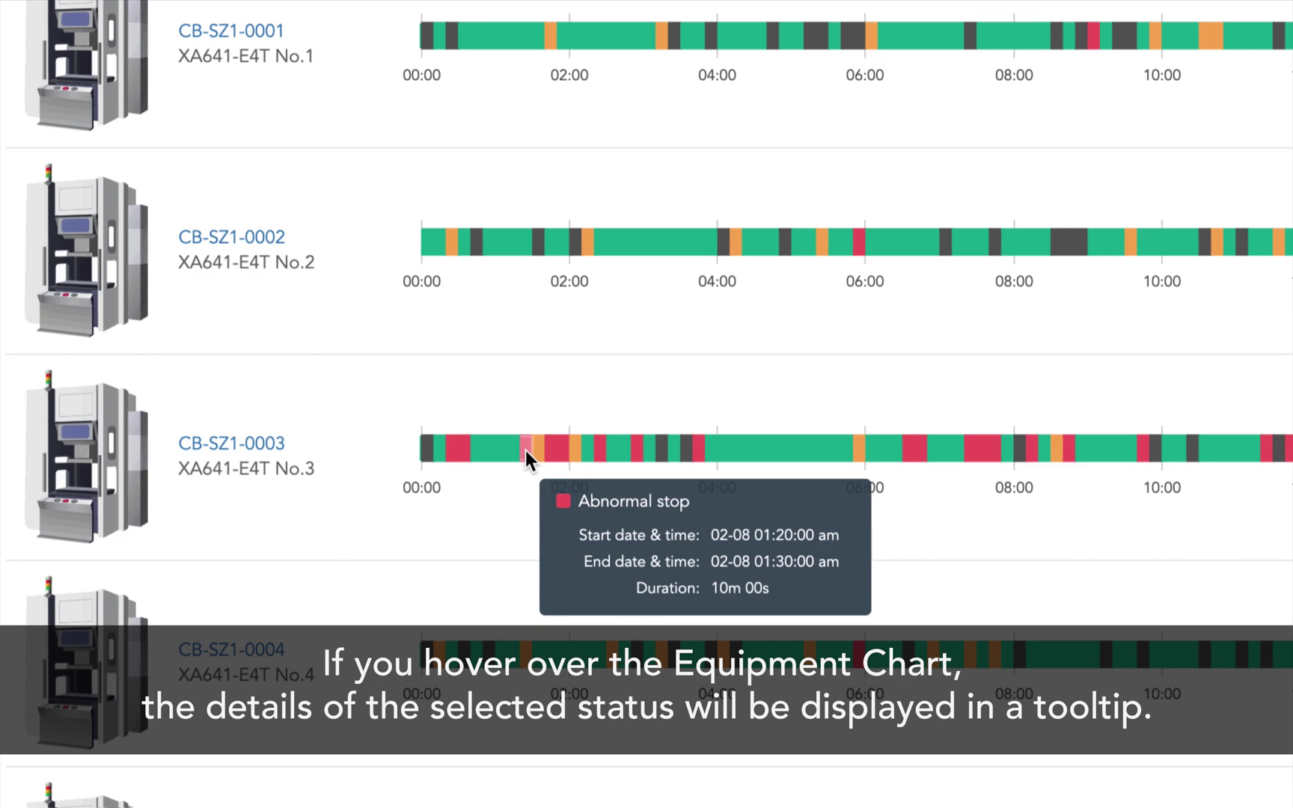
pyautogui.scroll(3, 532, 447)
pyautogui.scroll(-3, 532, 447)
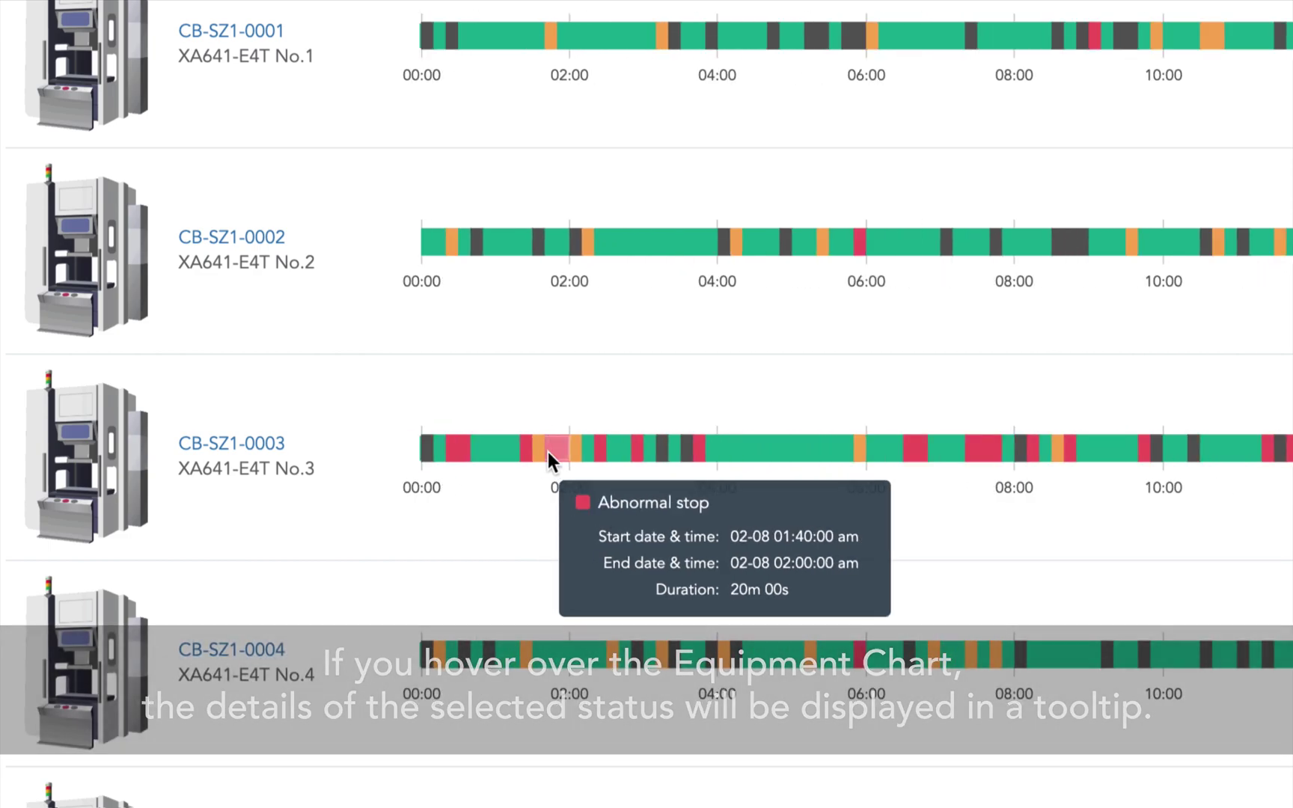
pyautogui.scroll(5, 564, 451)
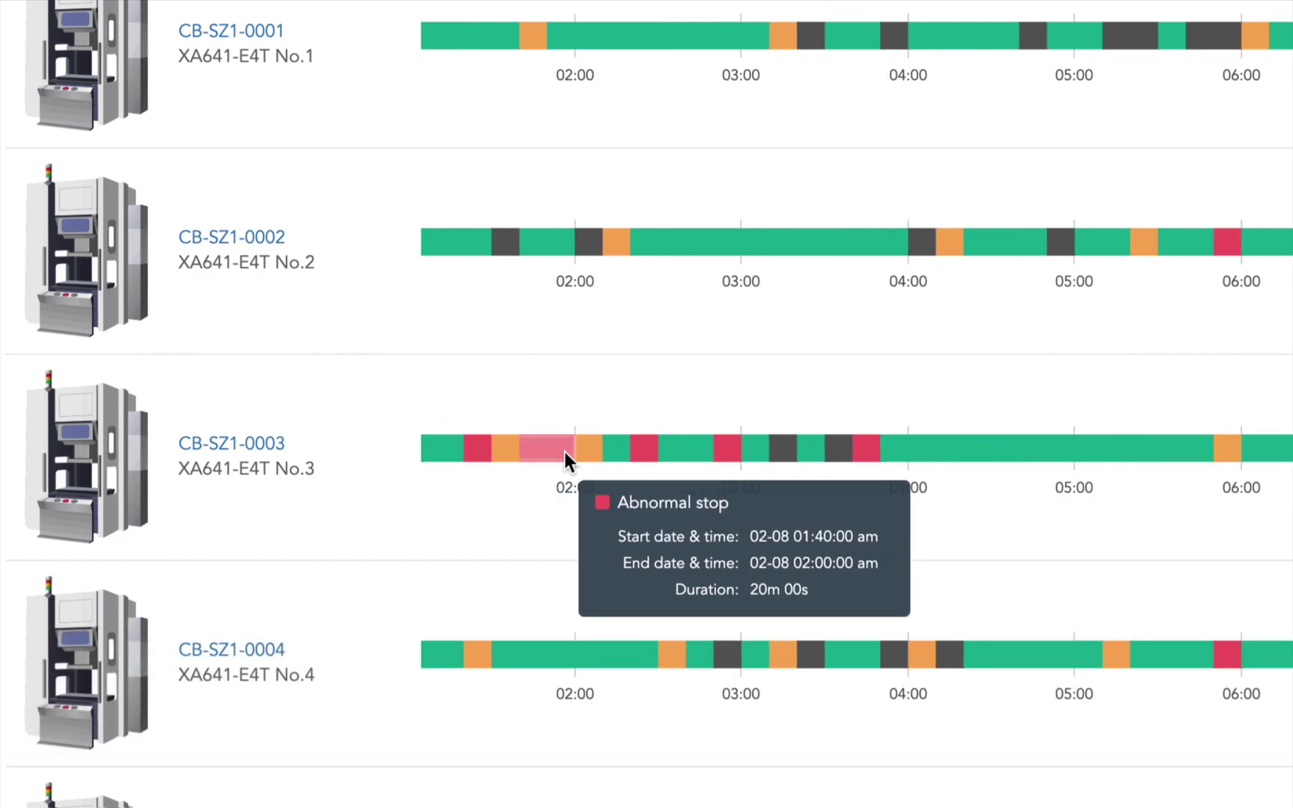
pyautogui.scroll(-5, 565, 451)
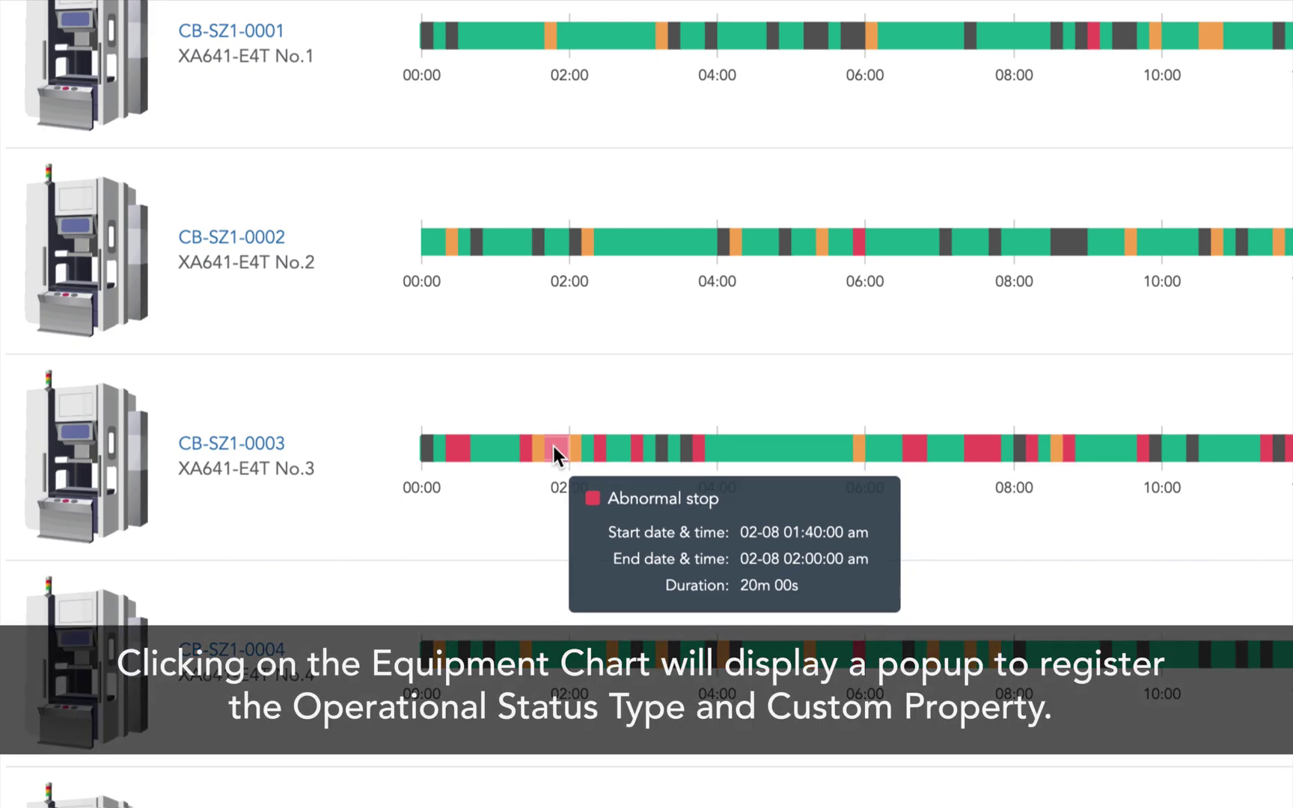
# Tag CB-SZ1-0003's red 01:40 abnormal-stop bar as Cooling Fan Abnormal and confirm the save.
pyautogui.click(555, 448)
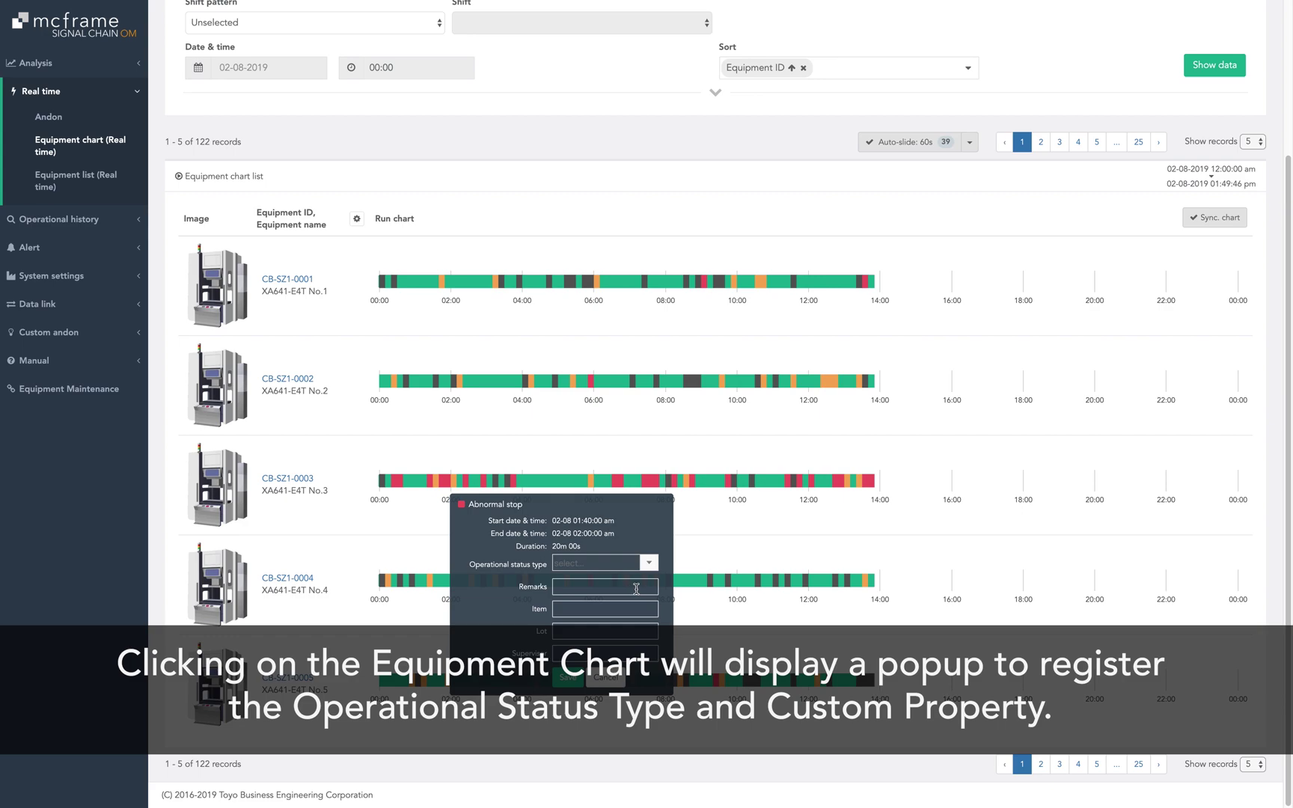
pyautogui.click(648, 563)
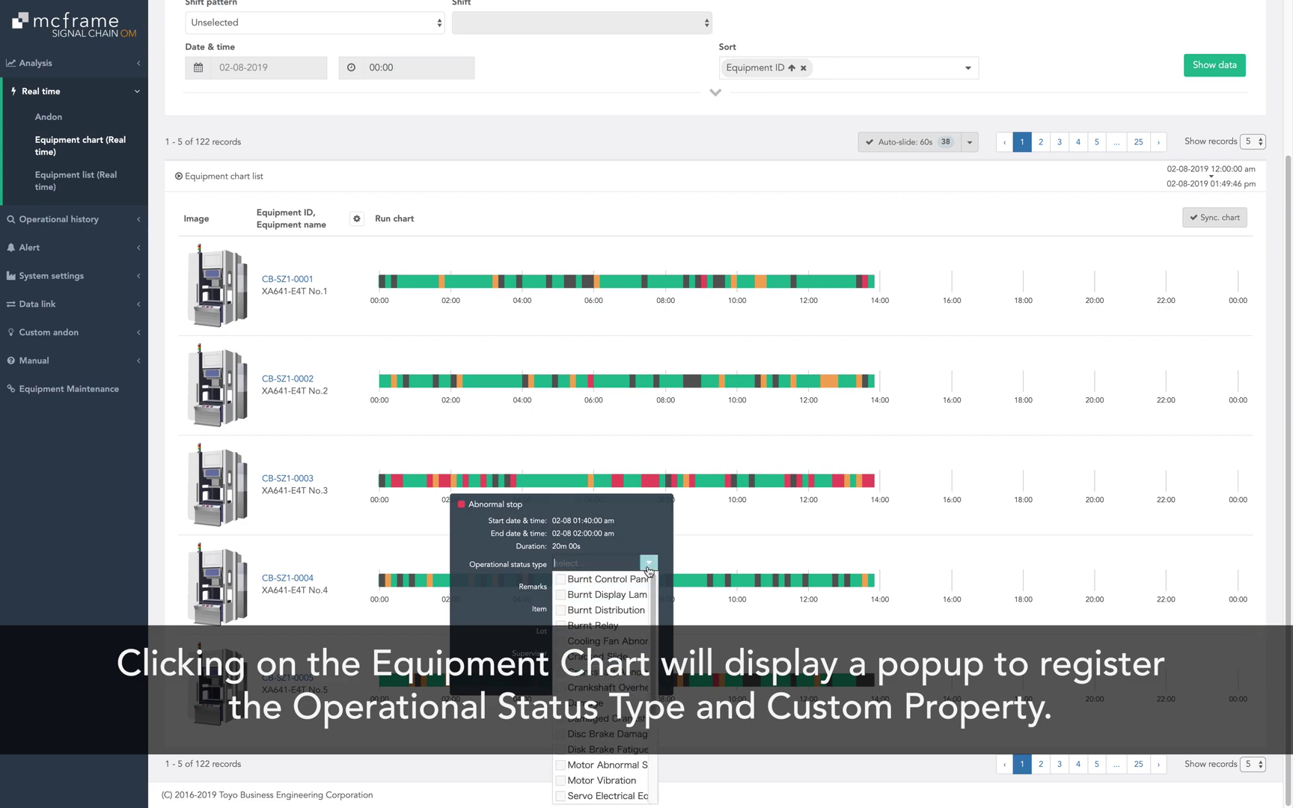
pyautogui.click(591, 641)
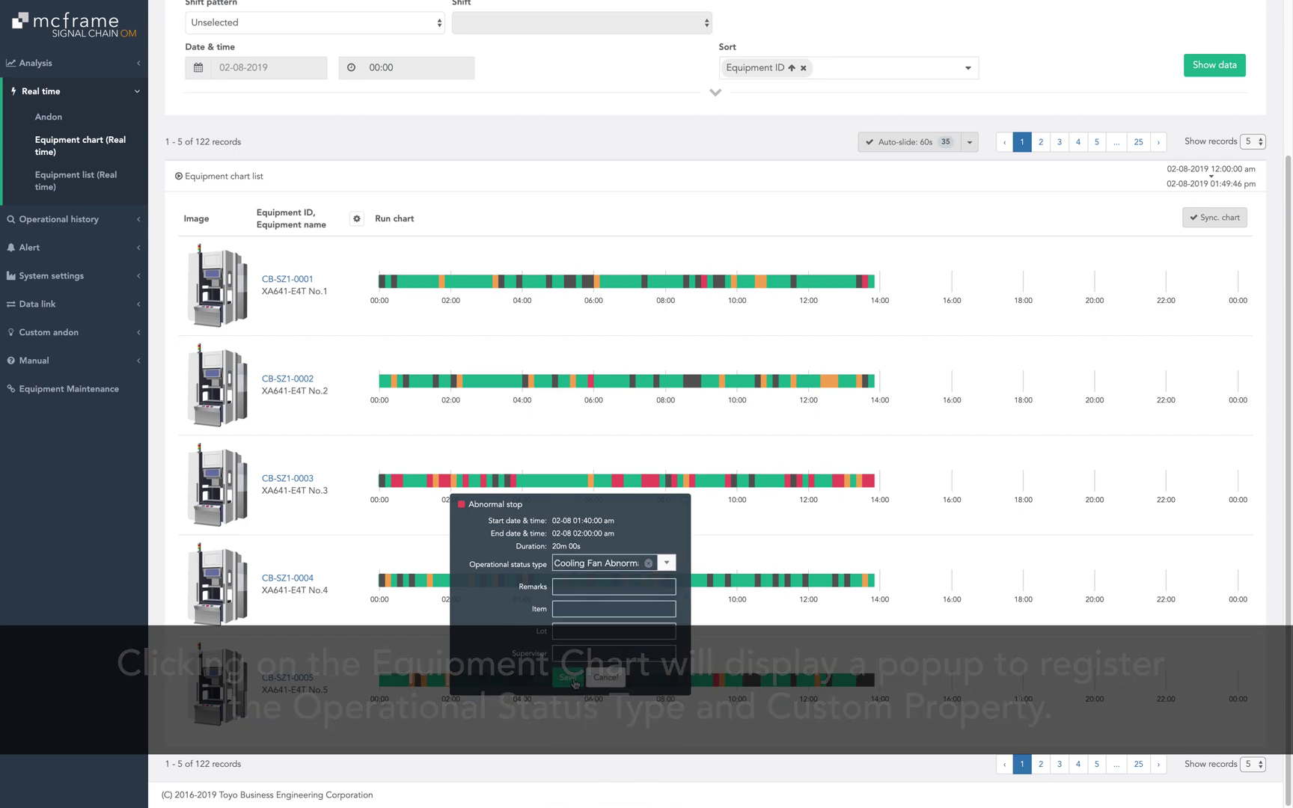
pyautogui.click(573, 681)
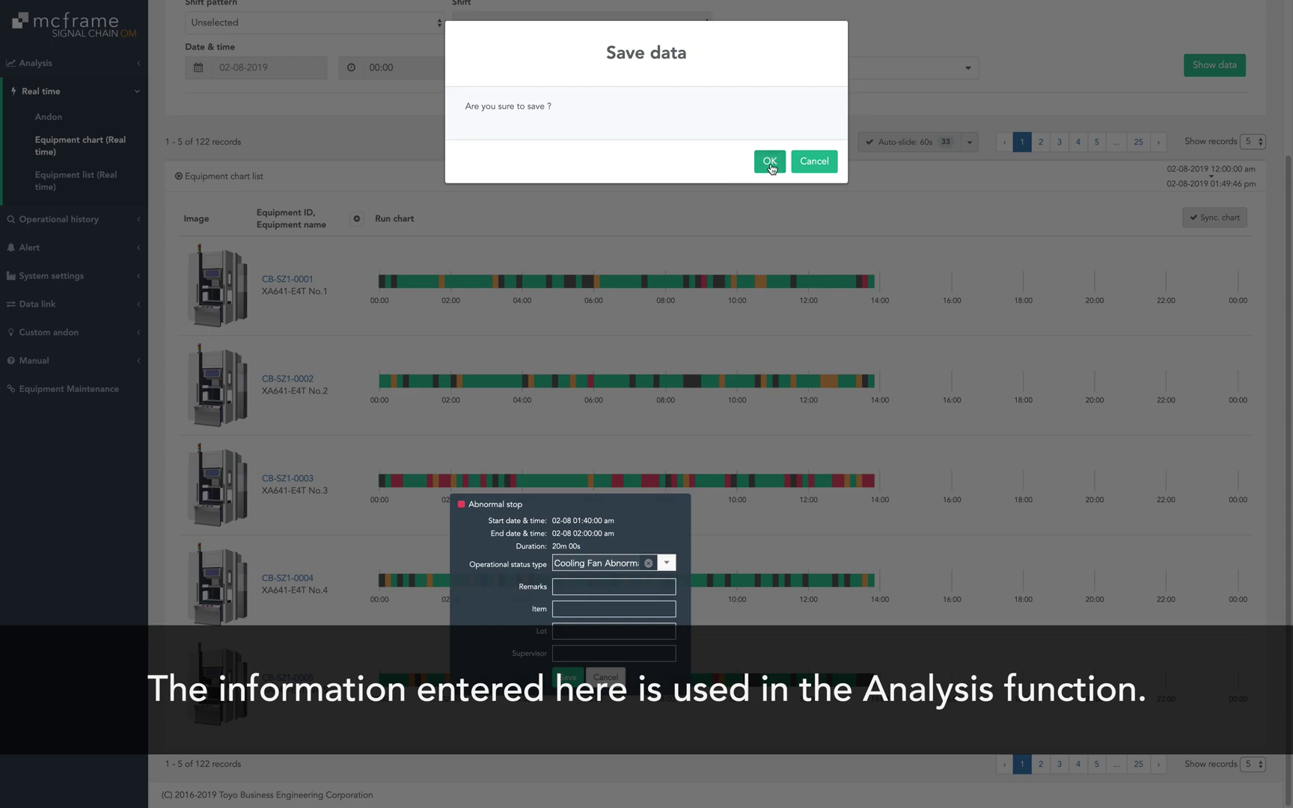
pyautogui.click(770, 162)
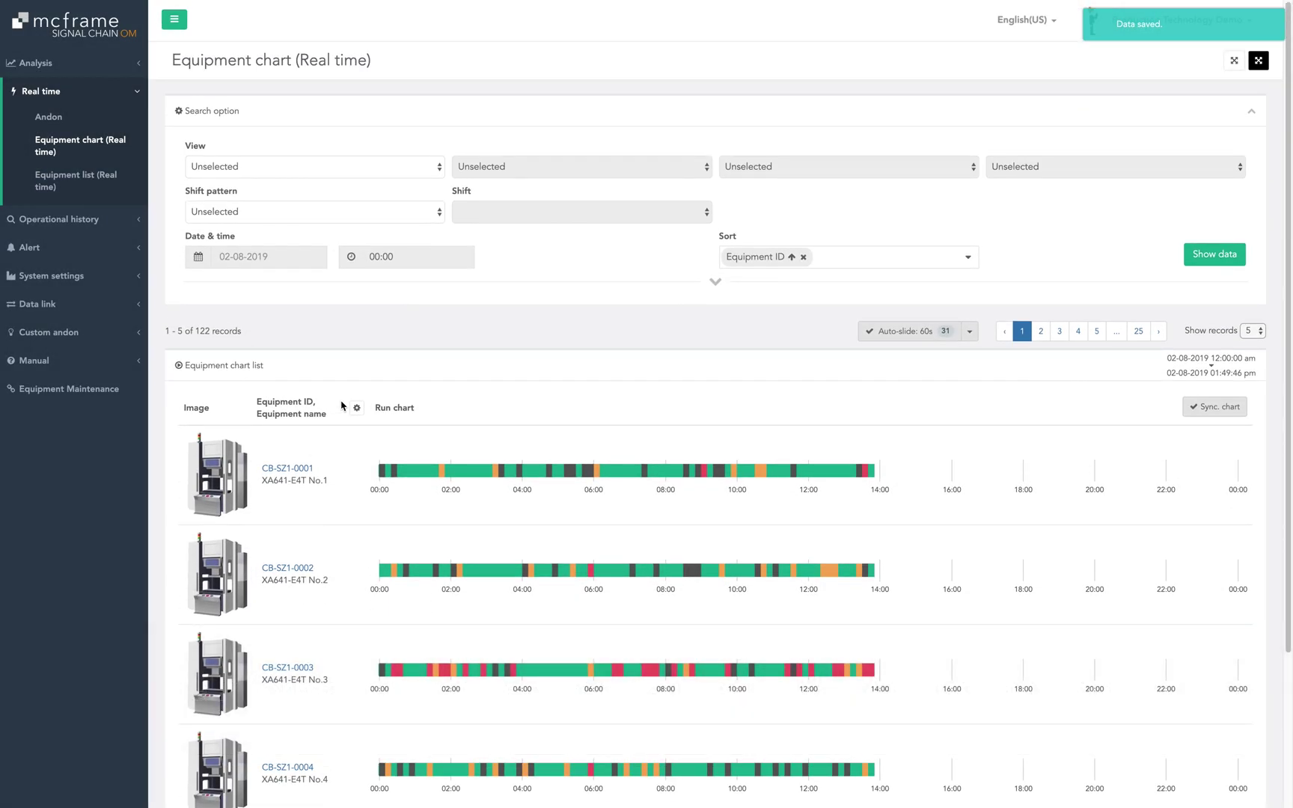